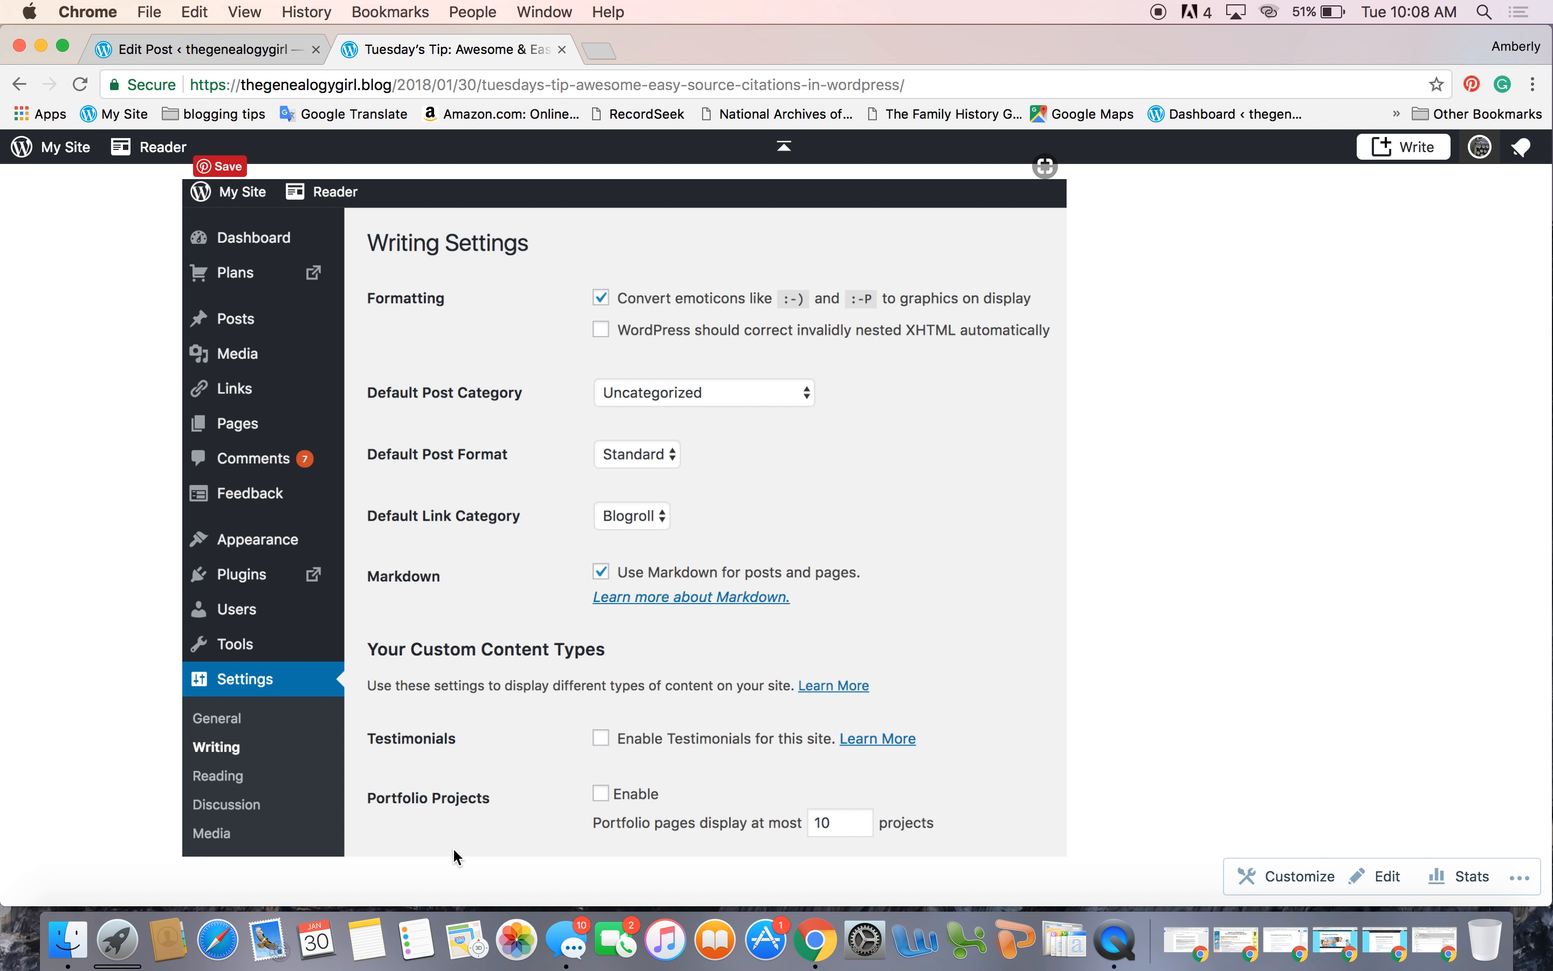
# Return to the draft post "hello" and add the citation marker [^1] directly after "I really love genealogy.".
pyautogui.scroll(-10, 126, 479)
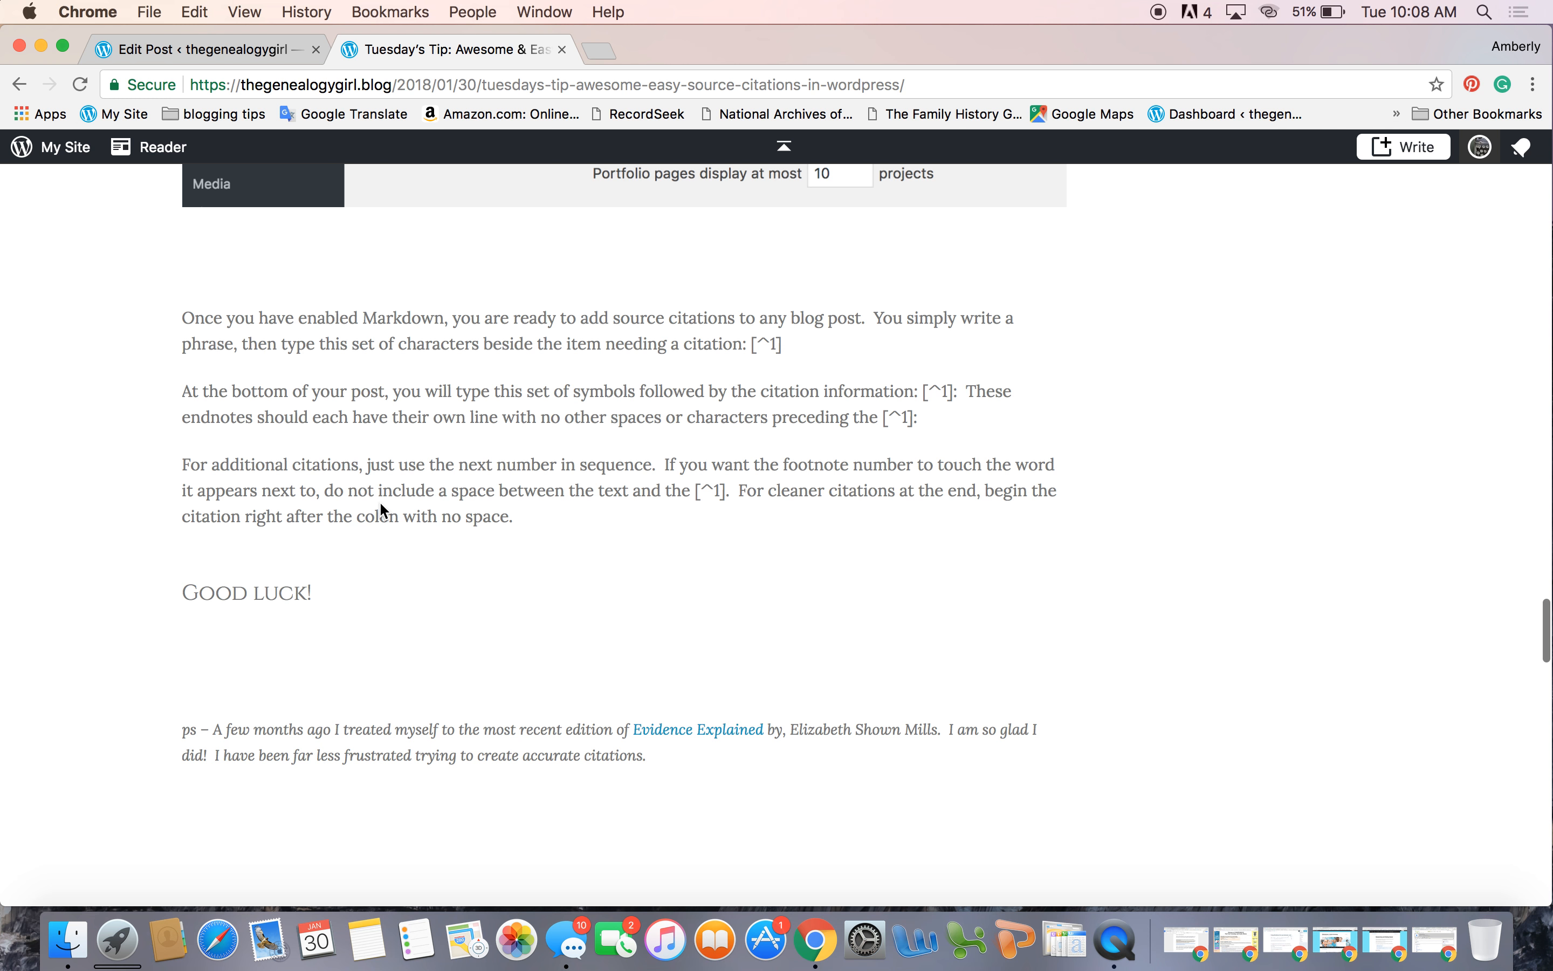
pyautogui.click(249, 48)
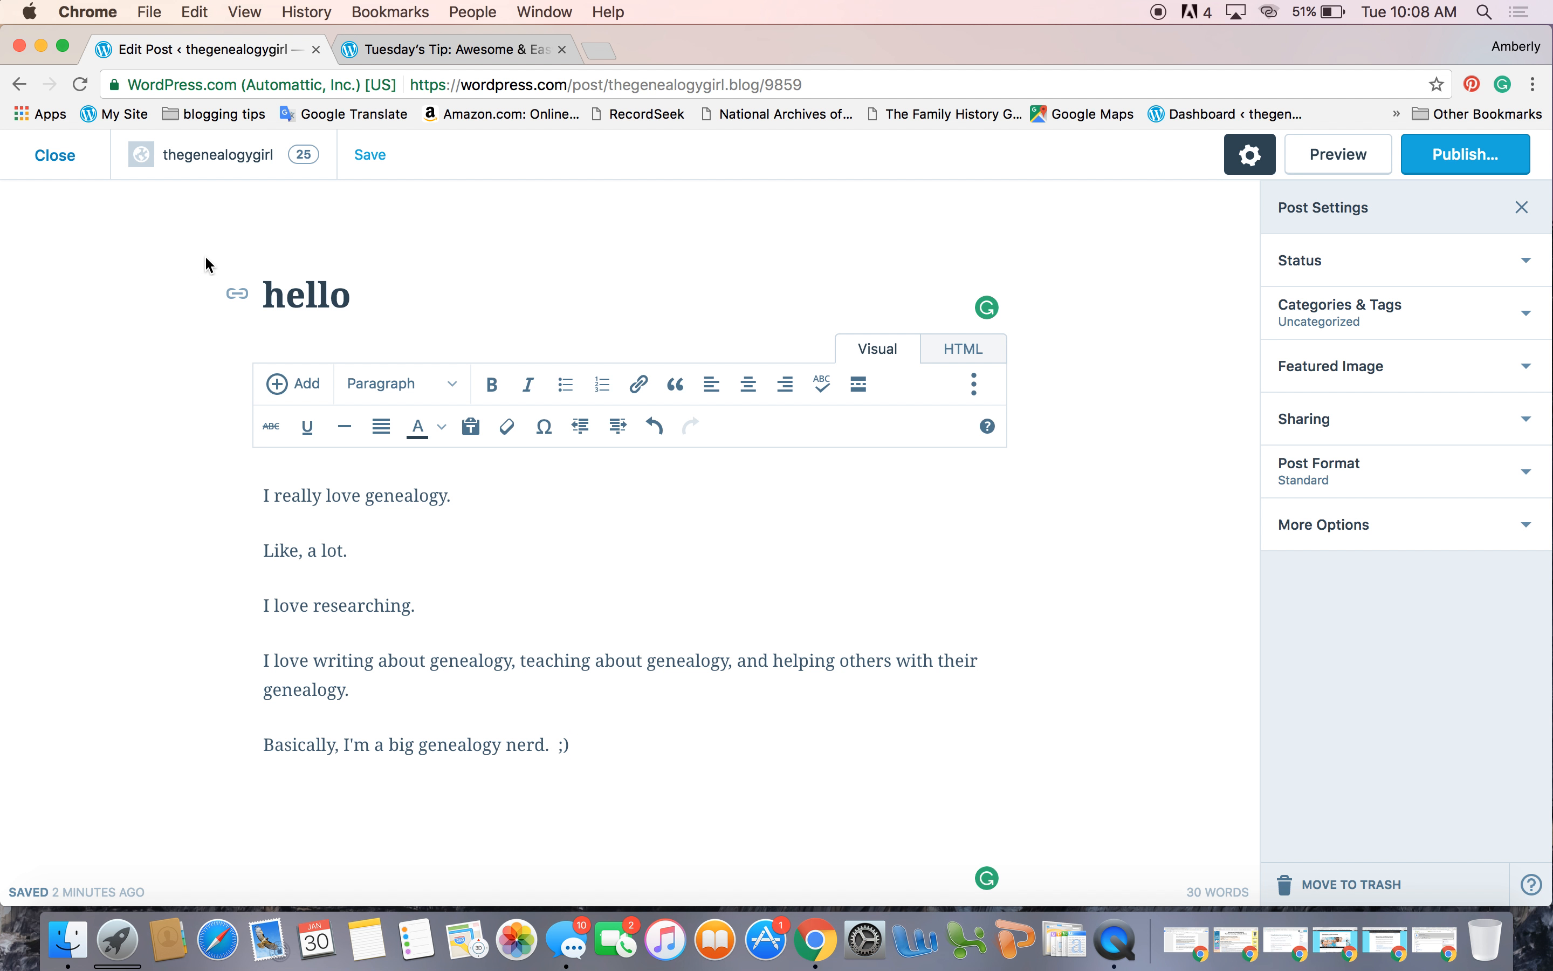
pyautogui.click(469, 494)
pyautogui.write('[^1]')
# Add the endnote "[^1]:i really do" on its own line below the post's last sentence, leaving a blank line between.
pyautogui.click(586, 749)
pyautogui.press('Return')
pyautogui.press('Return')
pyautogui.scroll(-2, 629, 513)
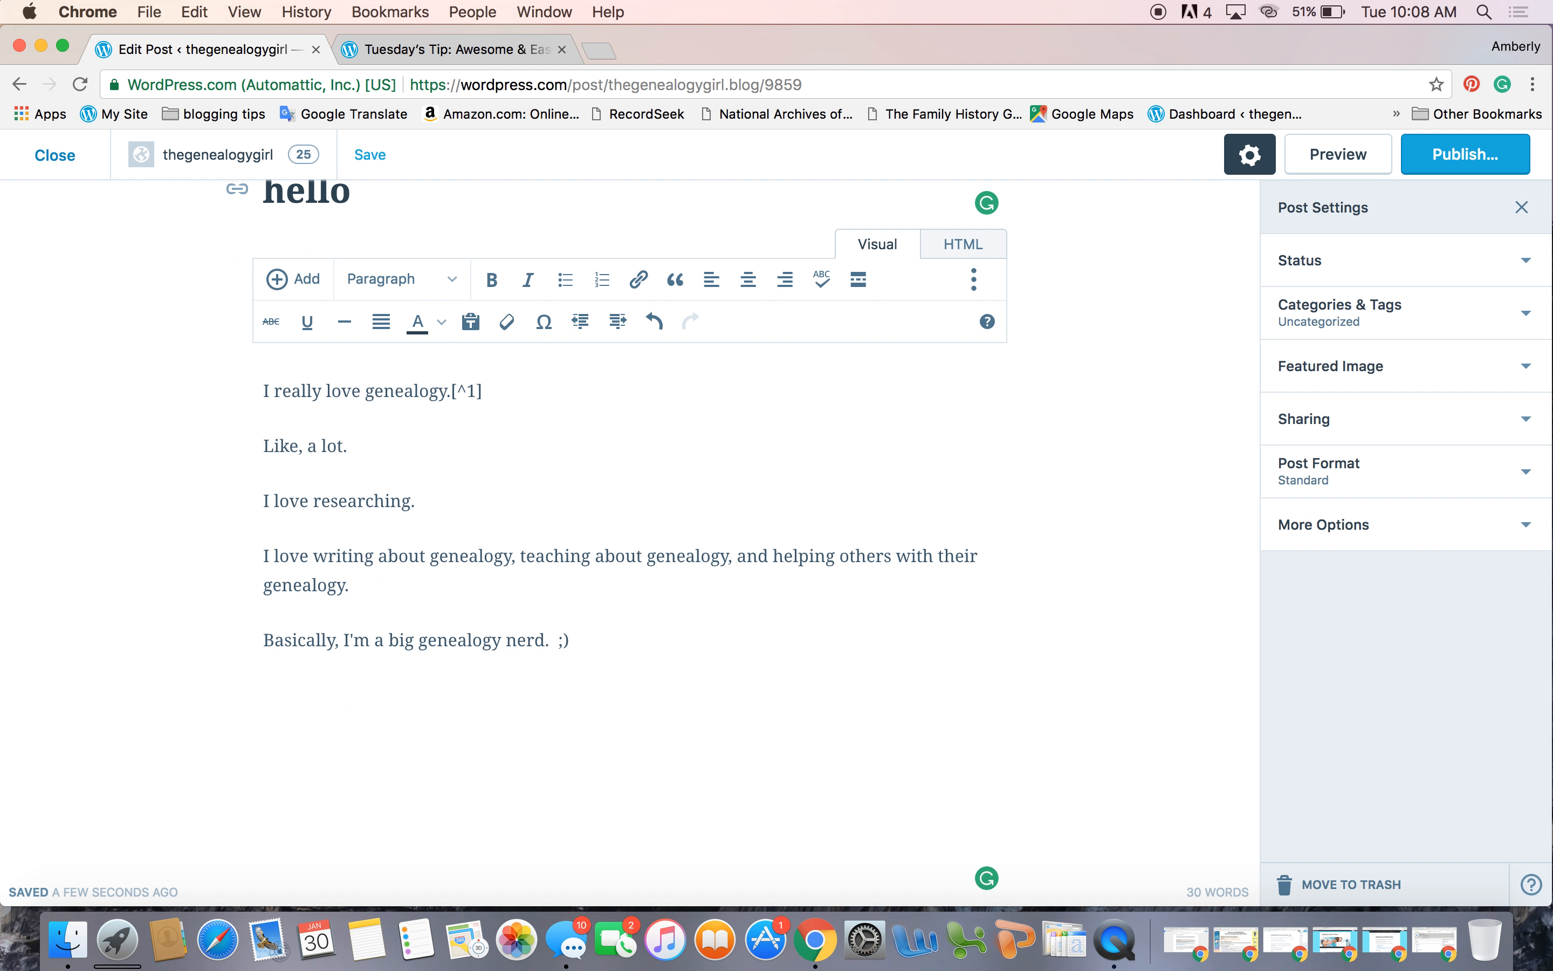
pyautogui.write('[^1]:')
pyautogui.write('i really do')
# Add the marker [^2] after "Like, a lot." and the endnote "[^2]:like, i really, really do" below the first endnote.
pyautogui.click(364, 445)
pyautogui.write('[')
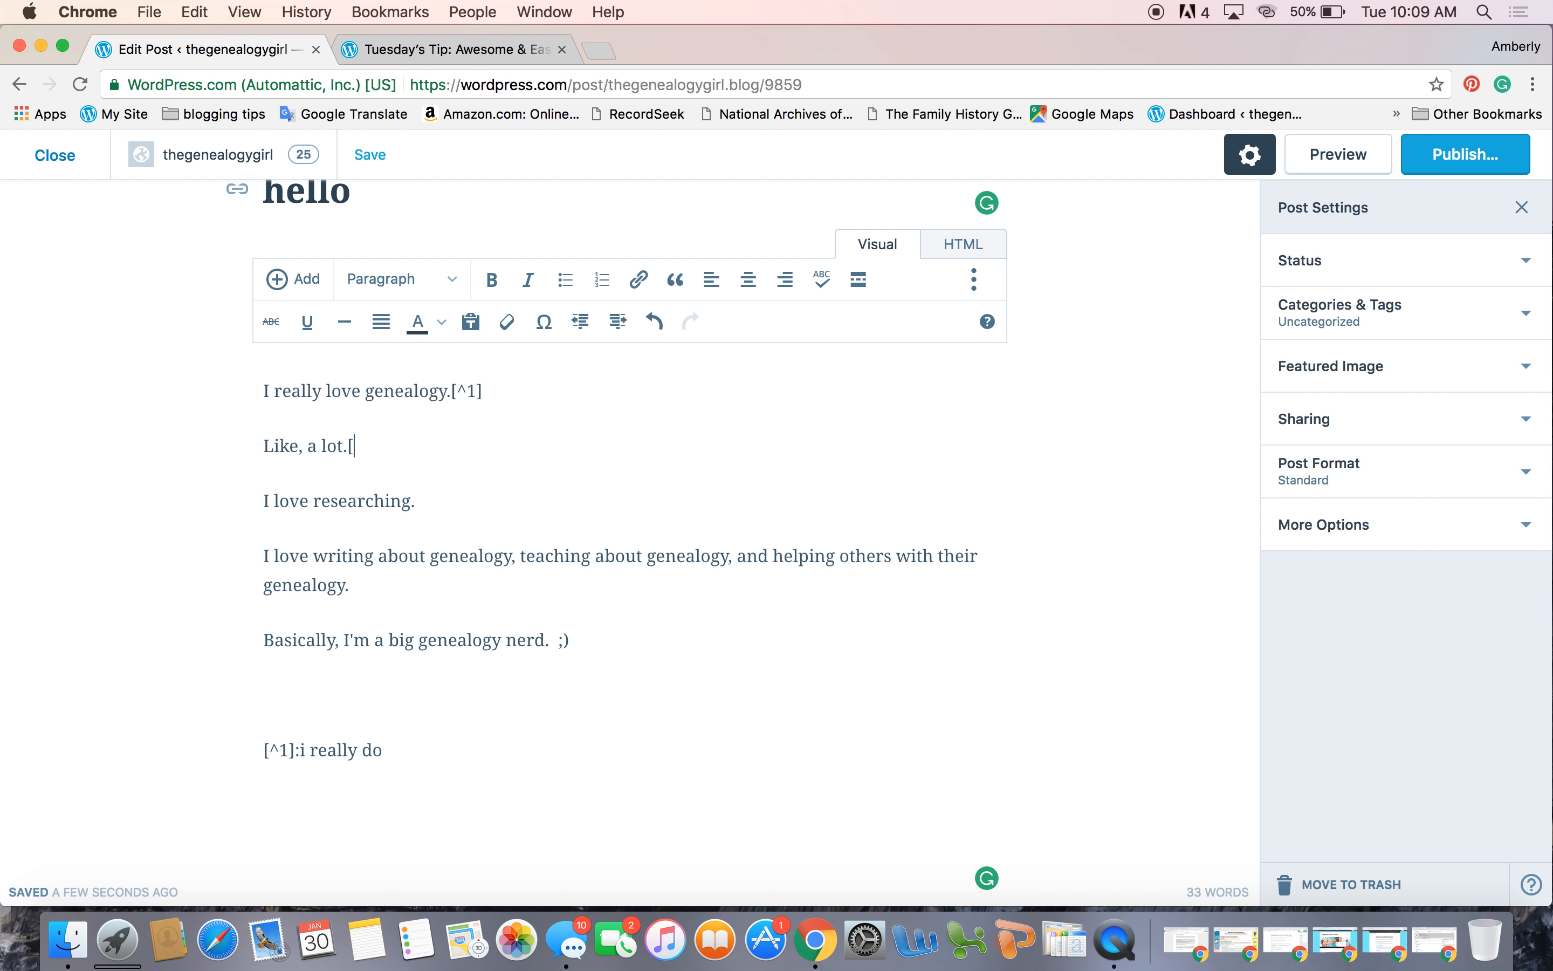
pyautogui.write('^2]')
pyautogui.click(391, 745)
pyautogui.press('Return')
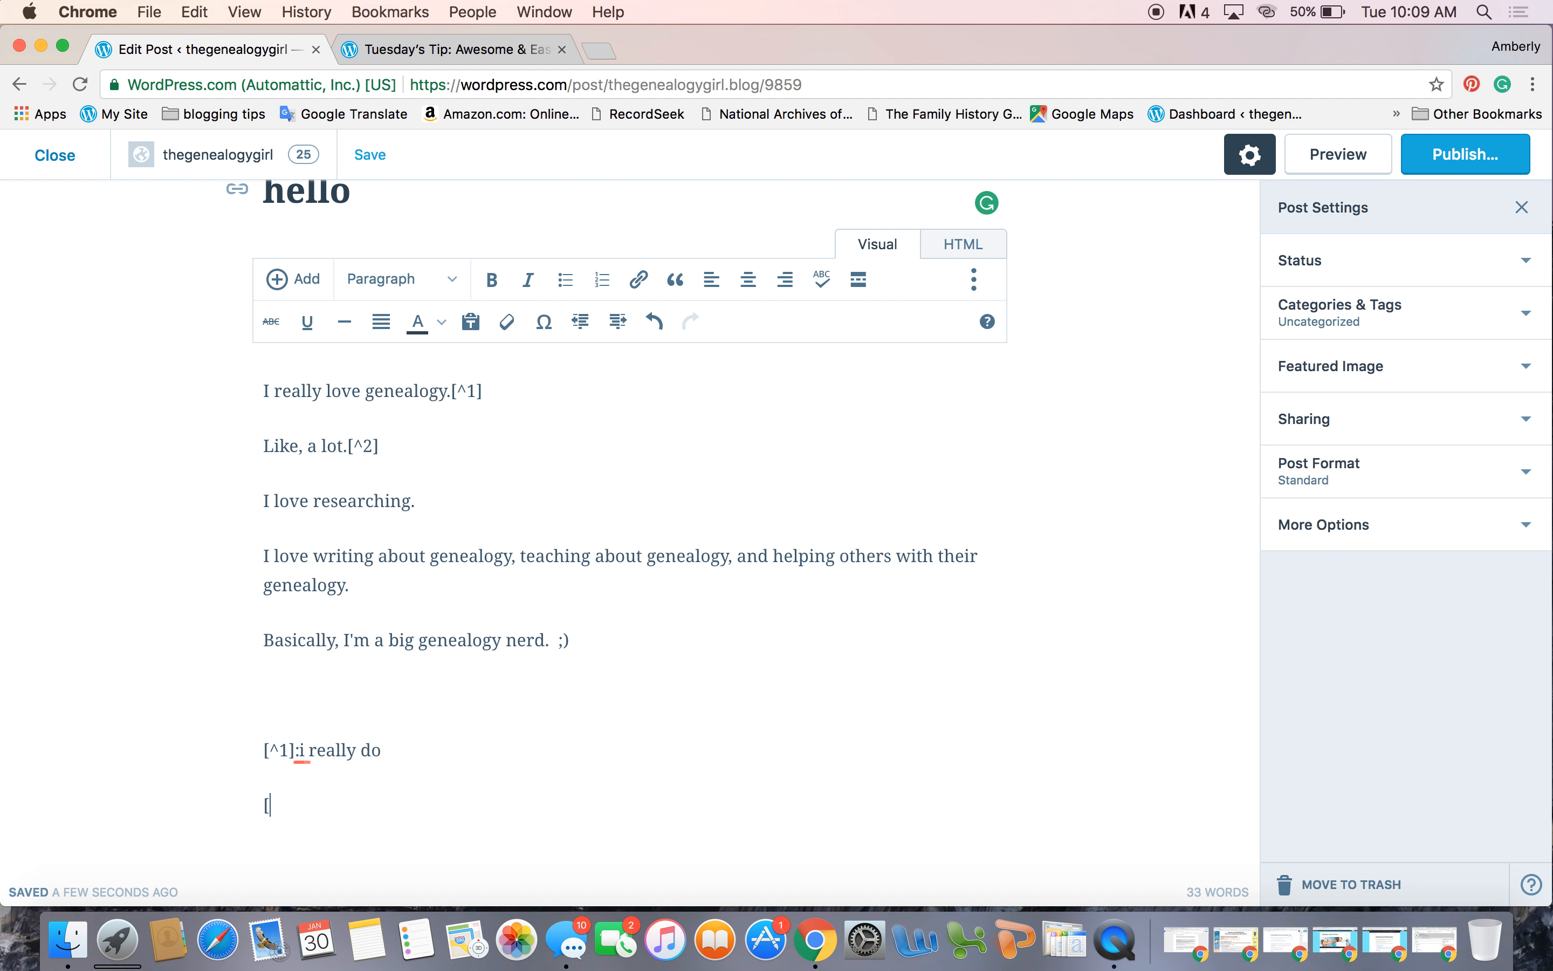
pyautogui.write('[^2]:like, i really, really do')
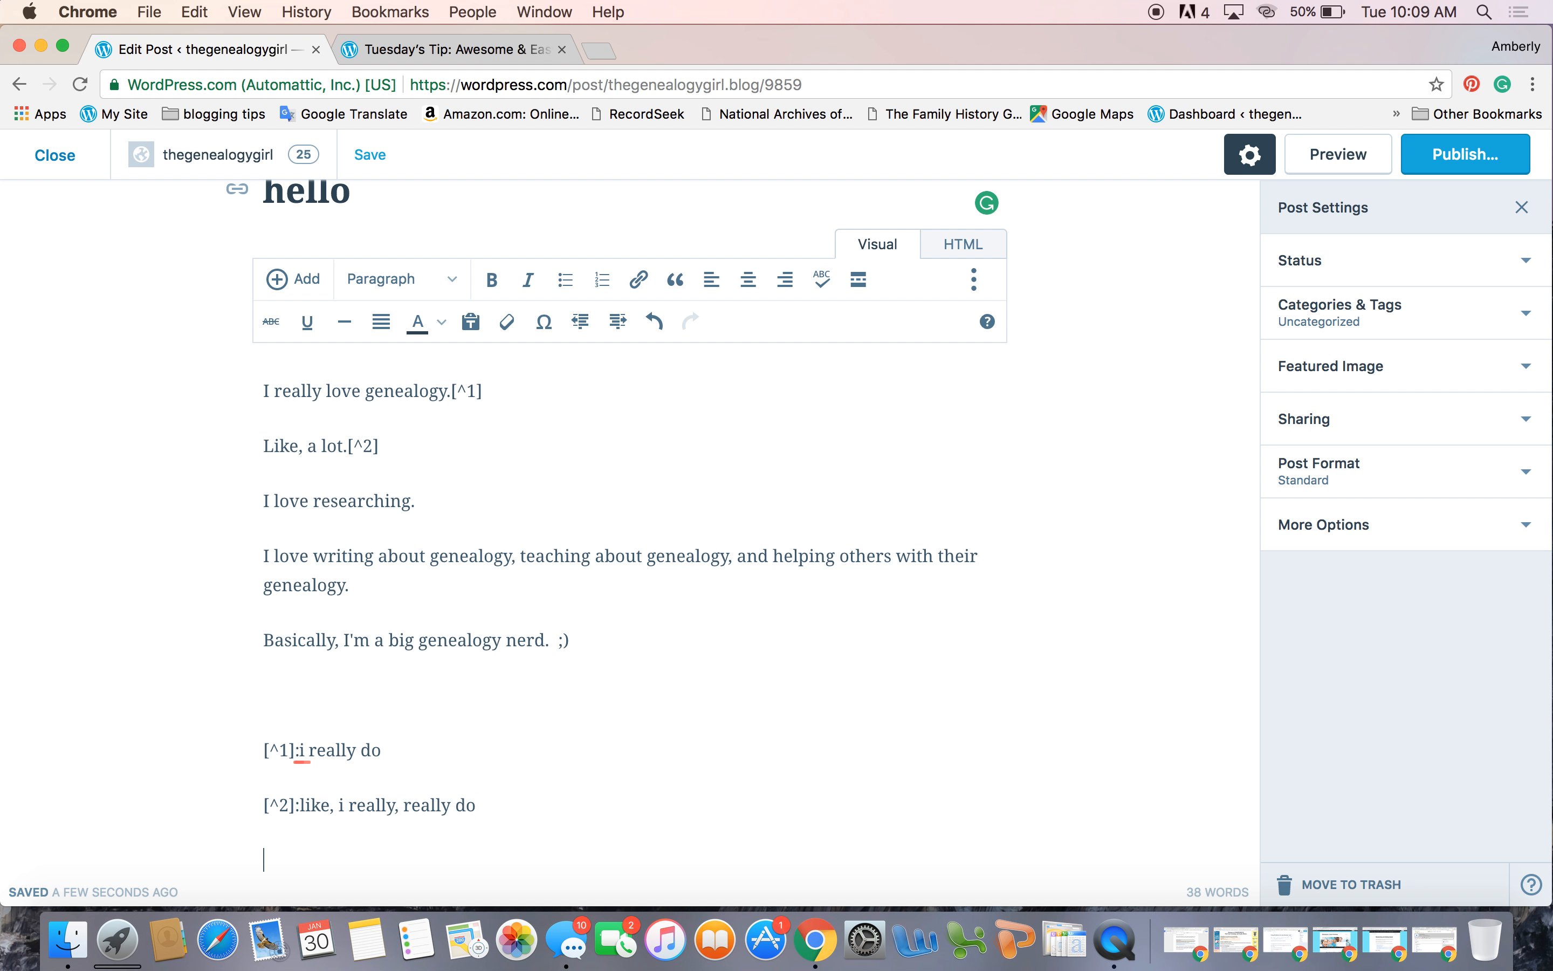
# Add the marker [^3] after "I love researching." with the endnote "[^3]:seriously" below the second one, and save the draft.
pyautogui.click(434, 506)
pyautogui.write('[^3]')
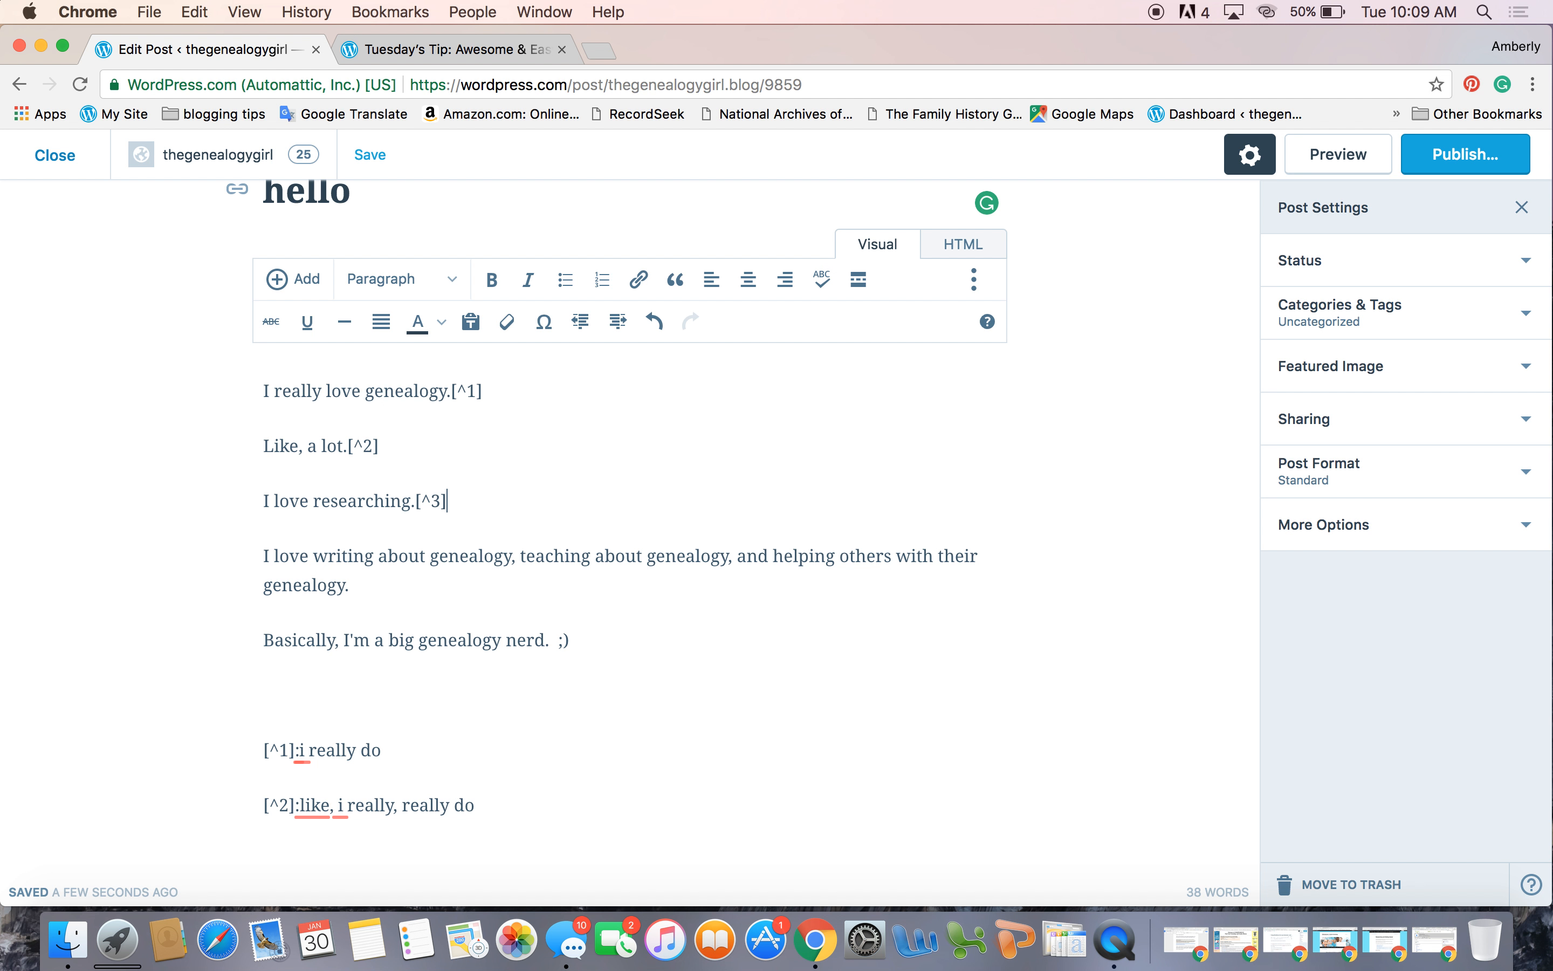
pyautogui.click(499, 819)
pyautogui.write('[^')
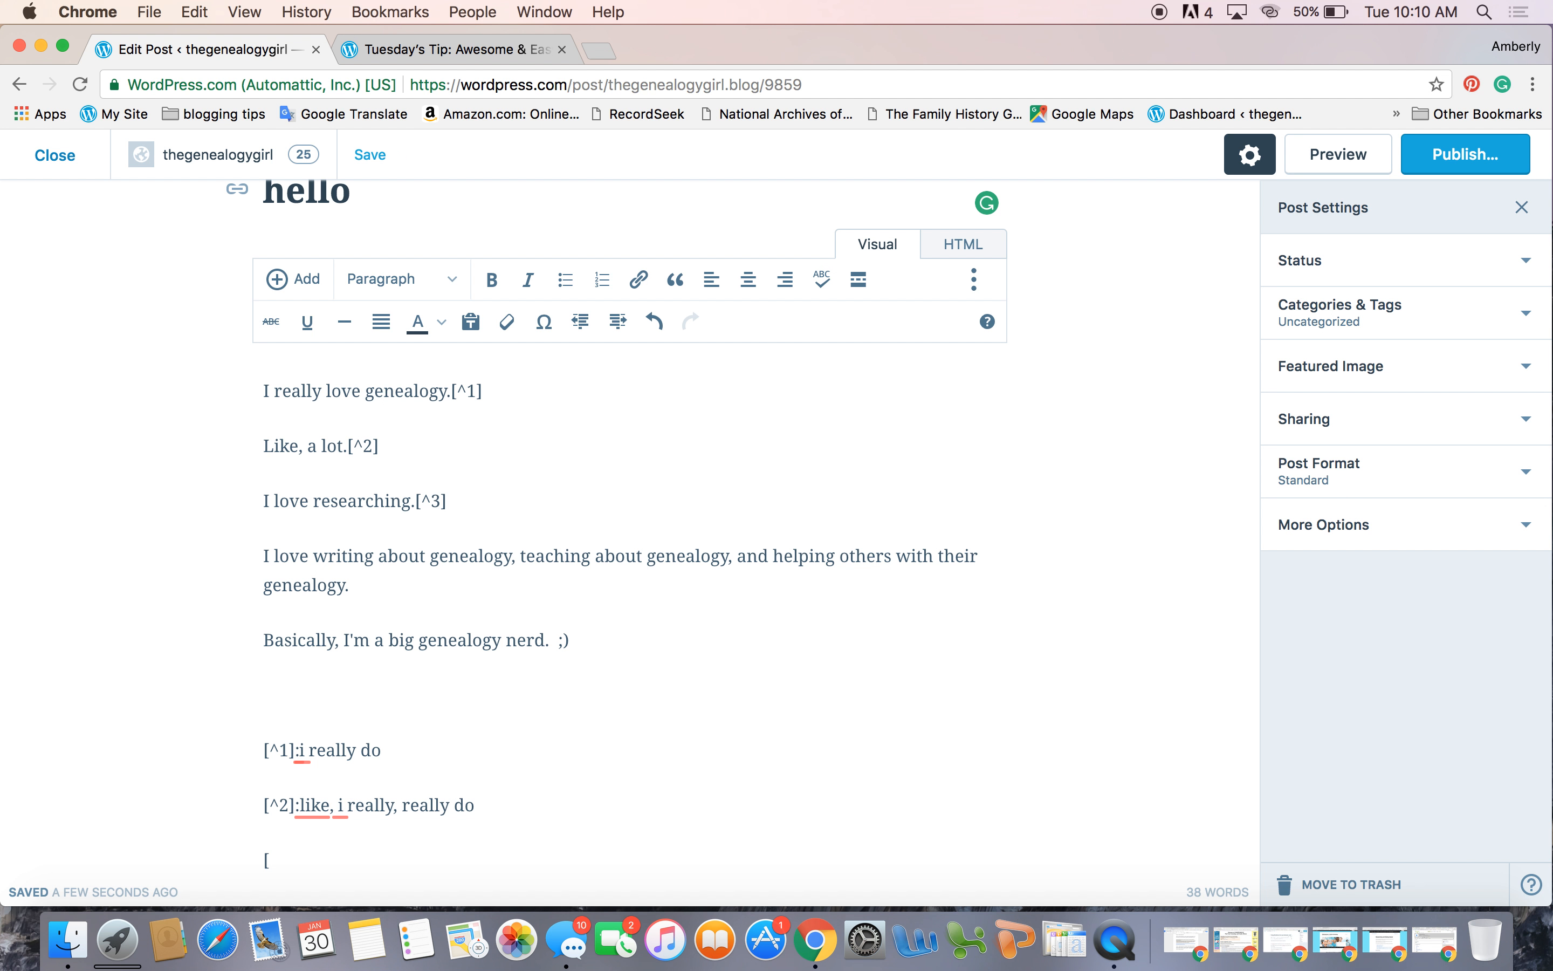
pyautogui.write('3]')
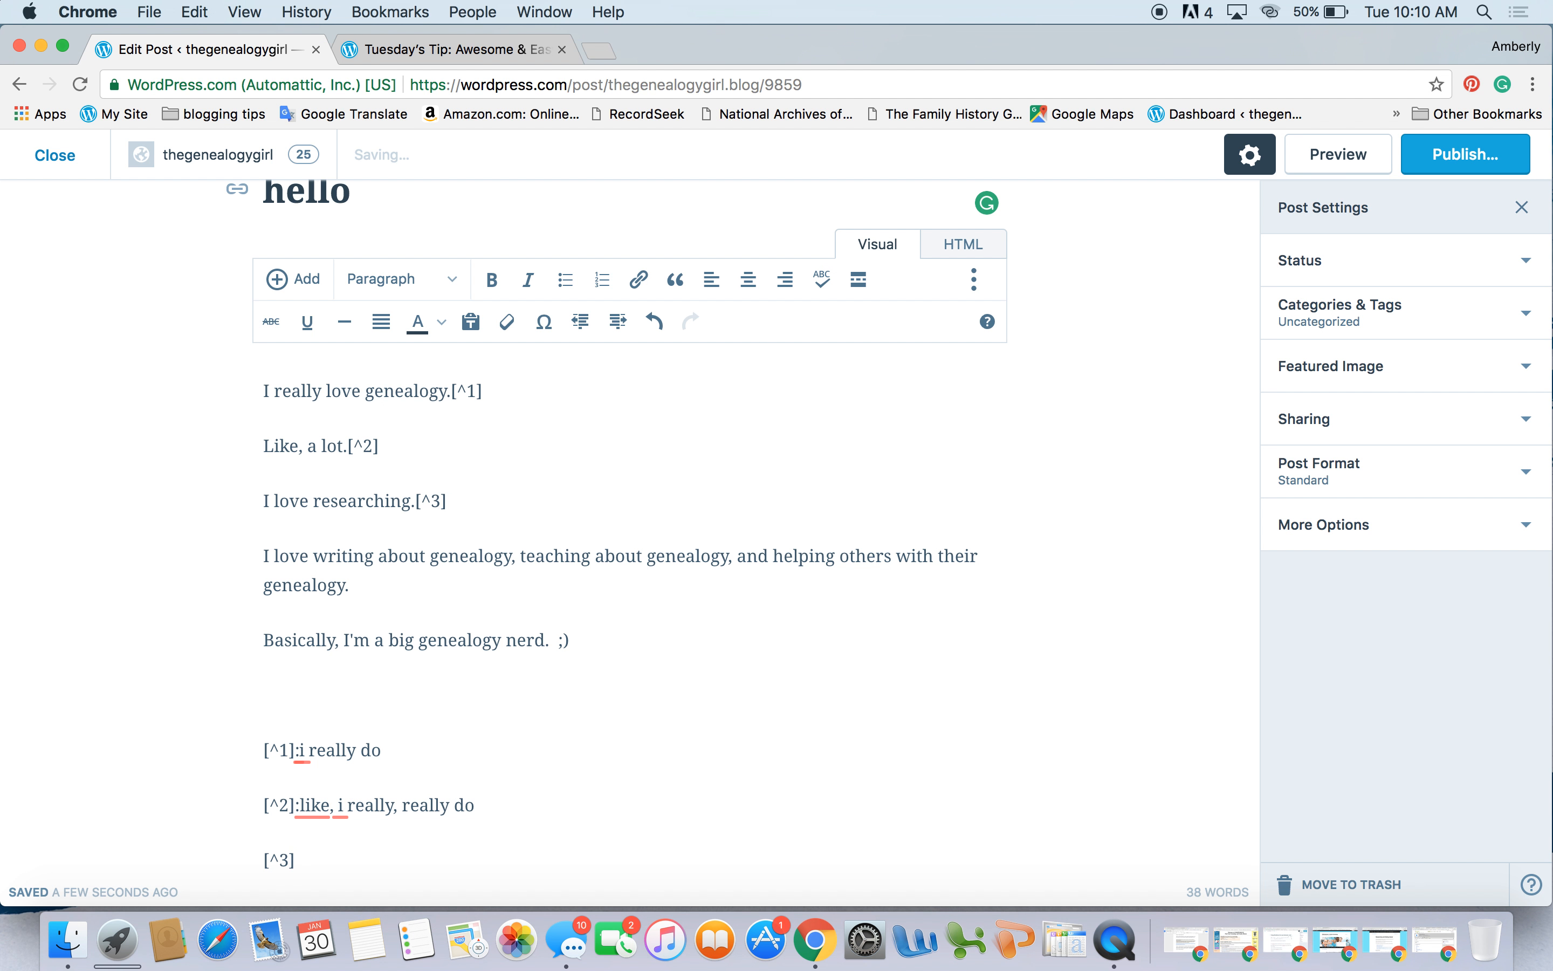
pyautogui.write(':seriously')
pyautogui.click(372, 156)
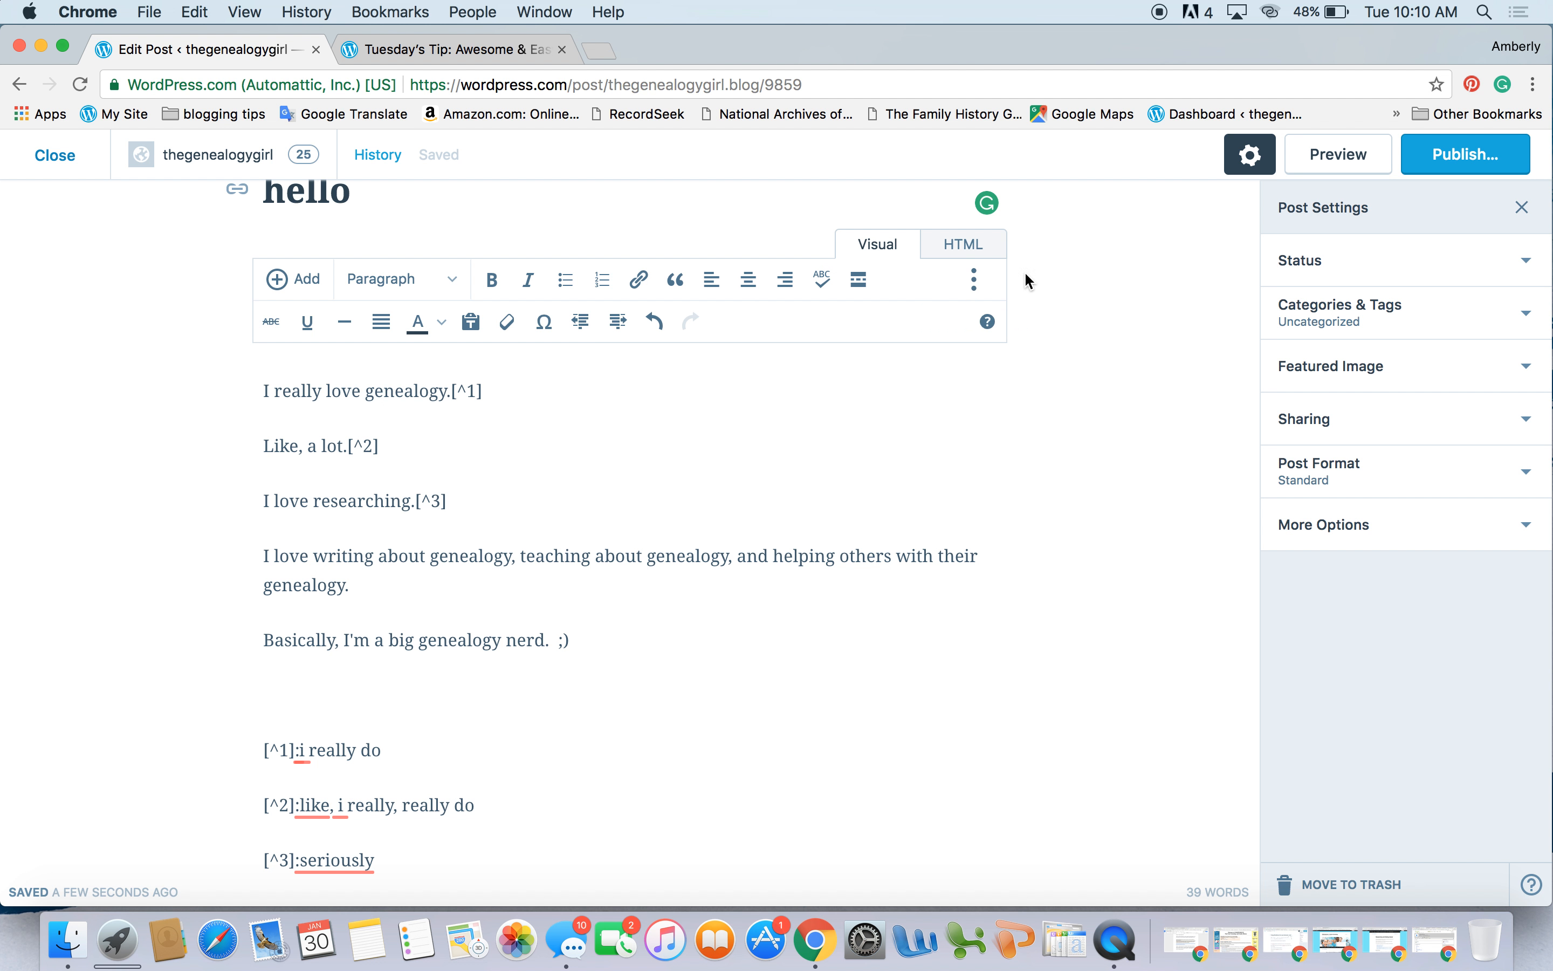
# Preview the post and examine the superscript citation numbers and the endnote list with its return links.
pyautogui.click(1326, 161)
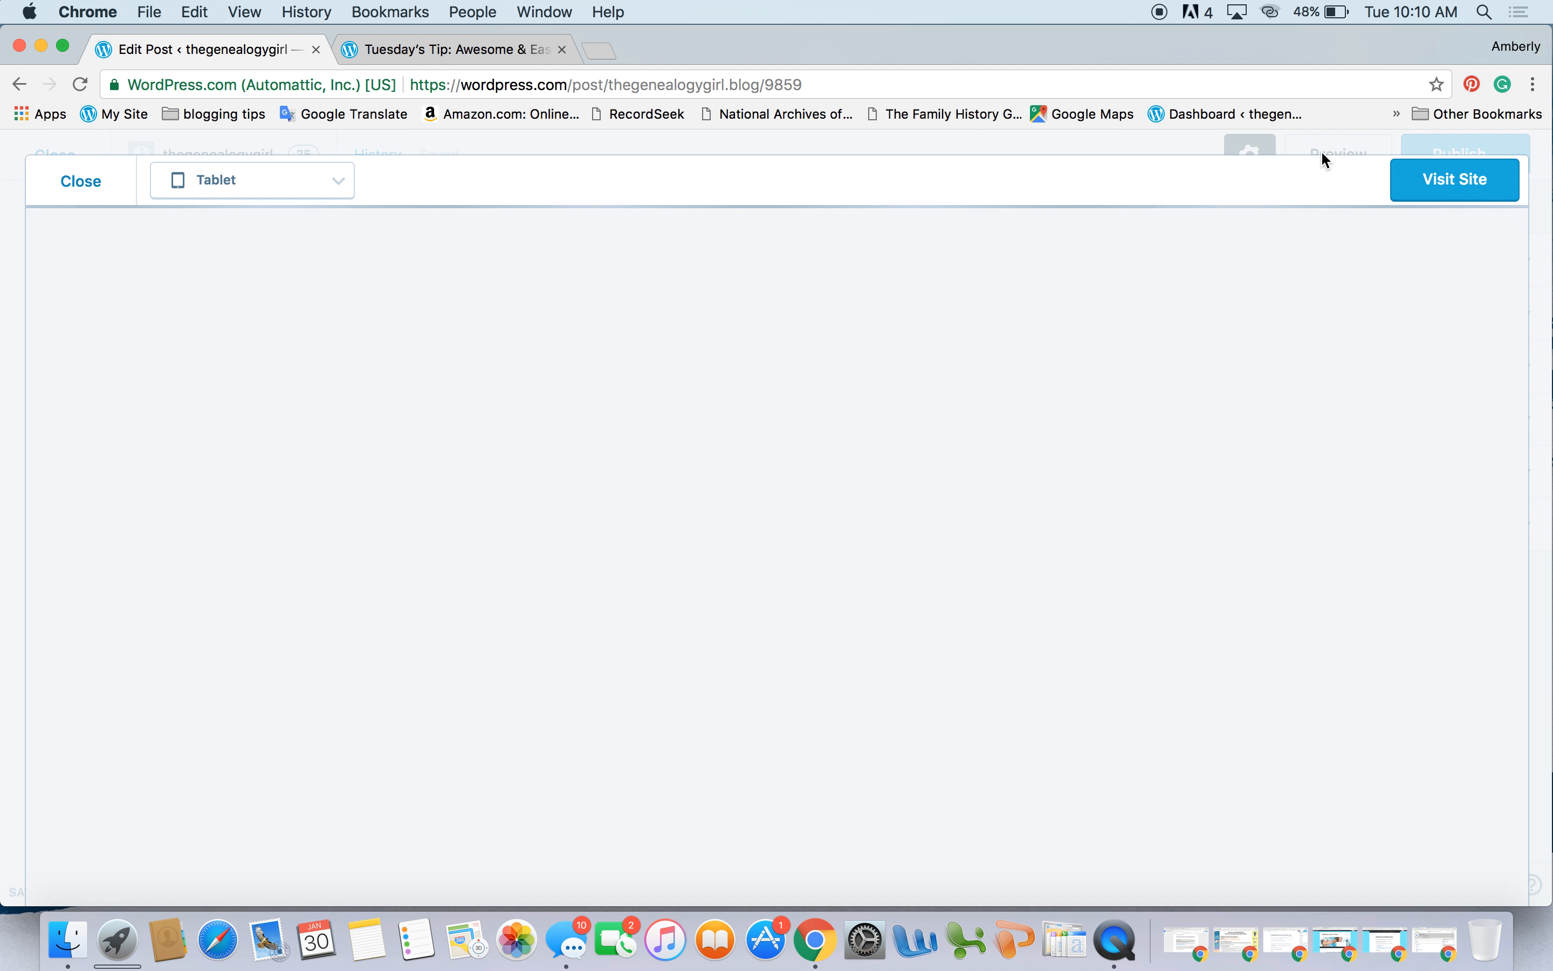
pyautogui.scroll(-5, 940, 353)
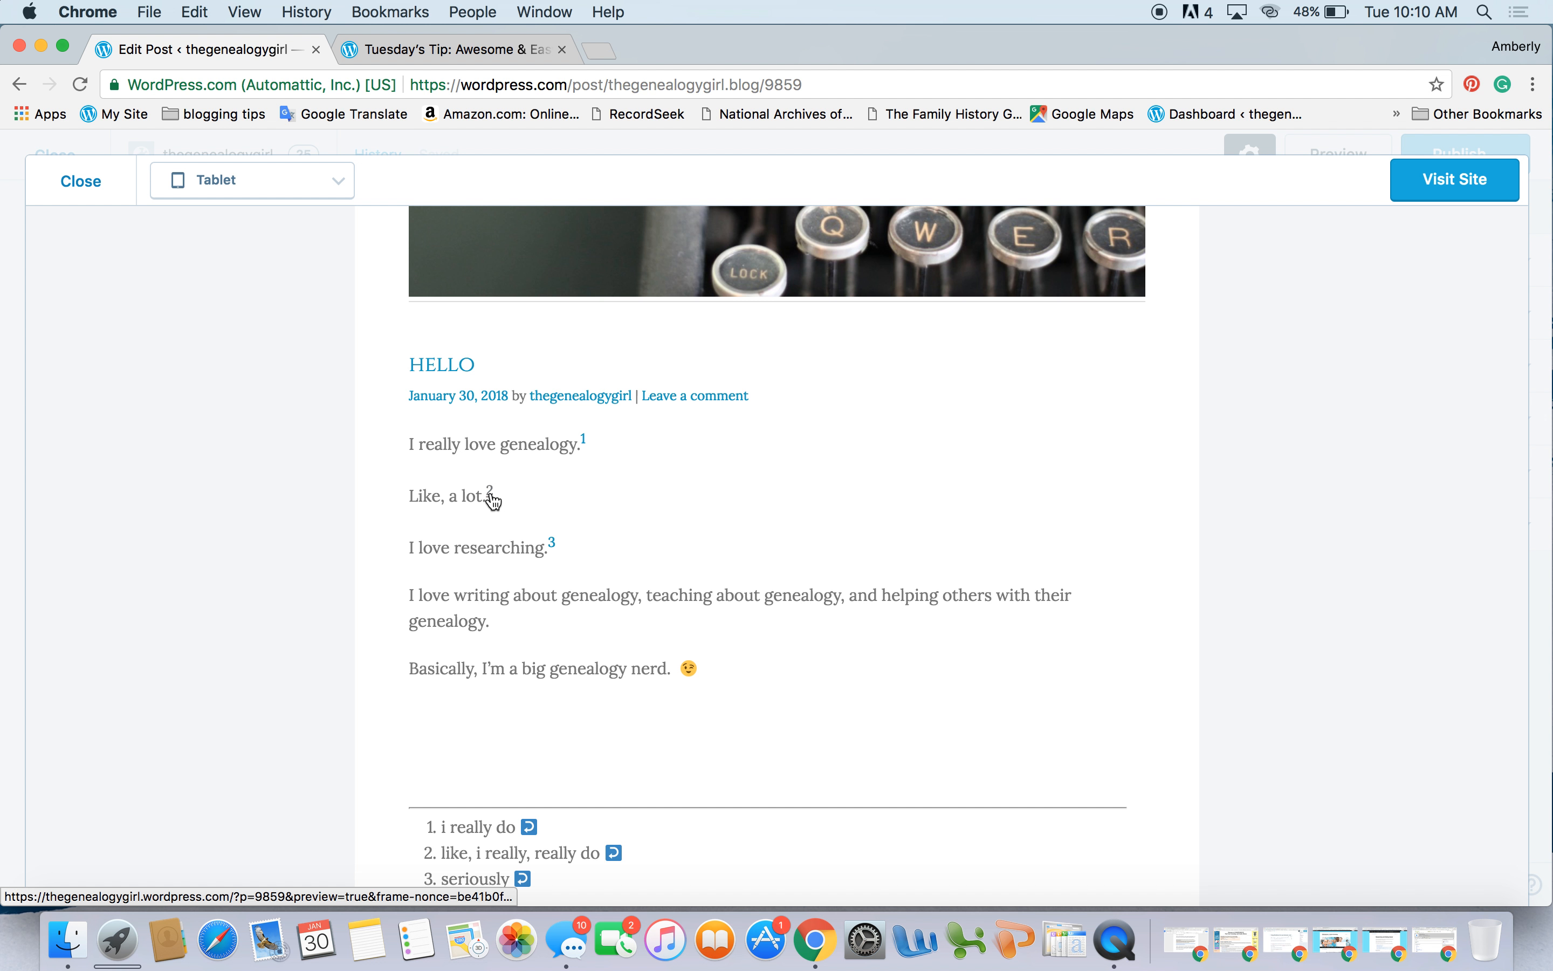
pyautogui.scroll(-2, 597, 460)
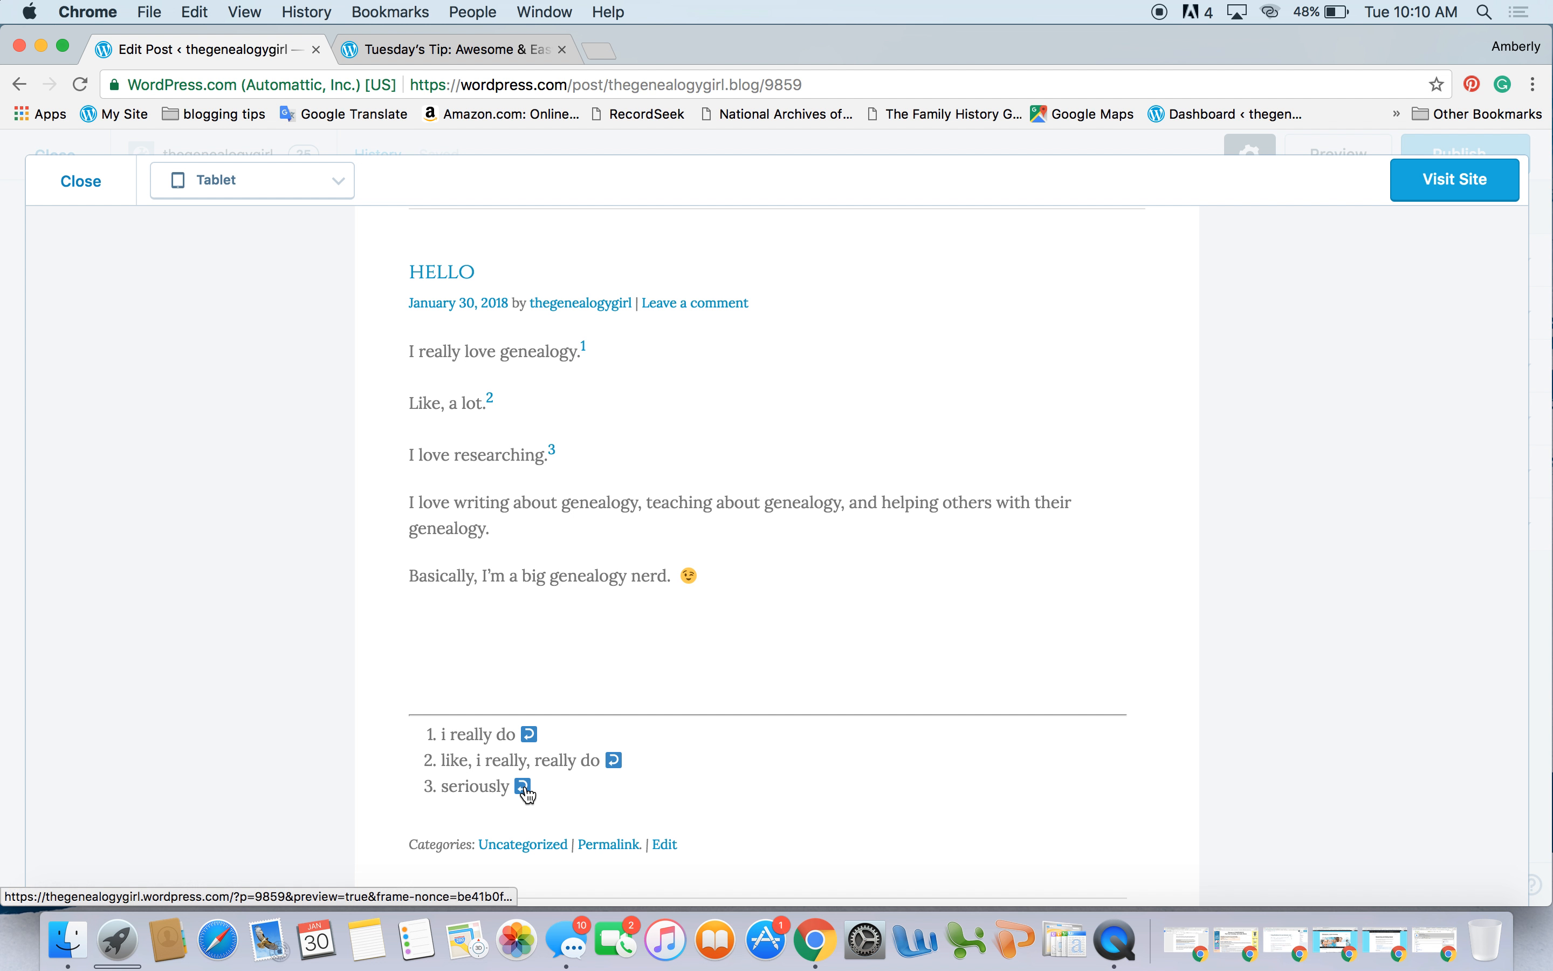
pyautogui.scroll(1, 614, 363)
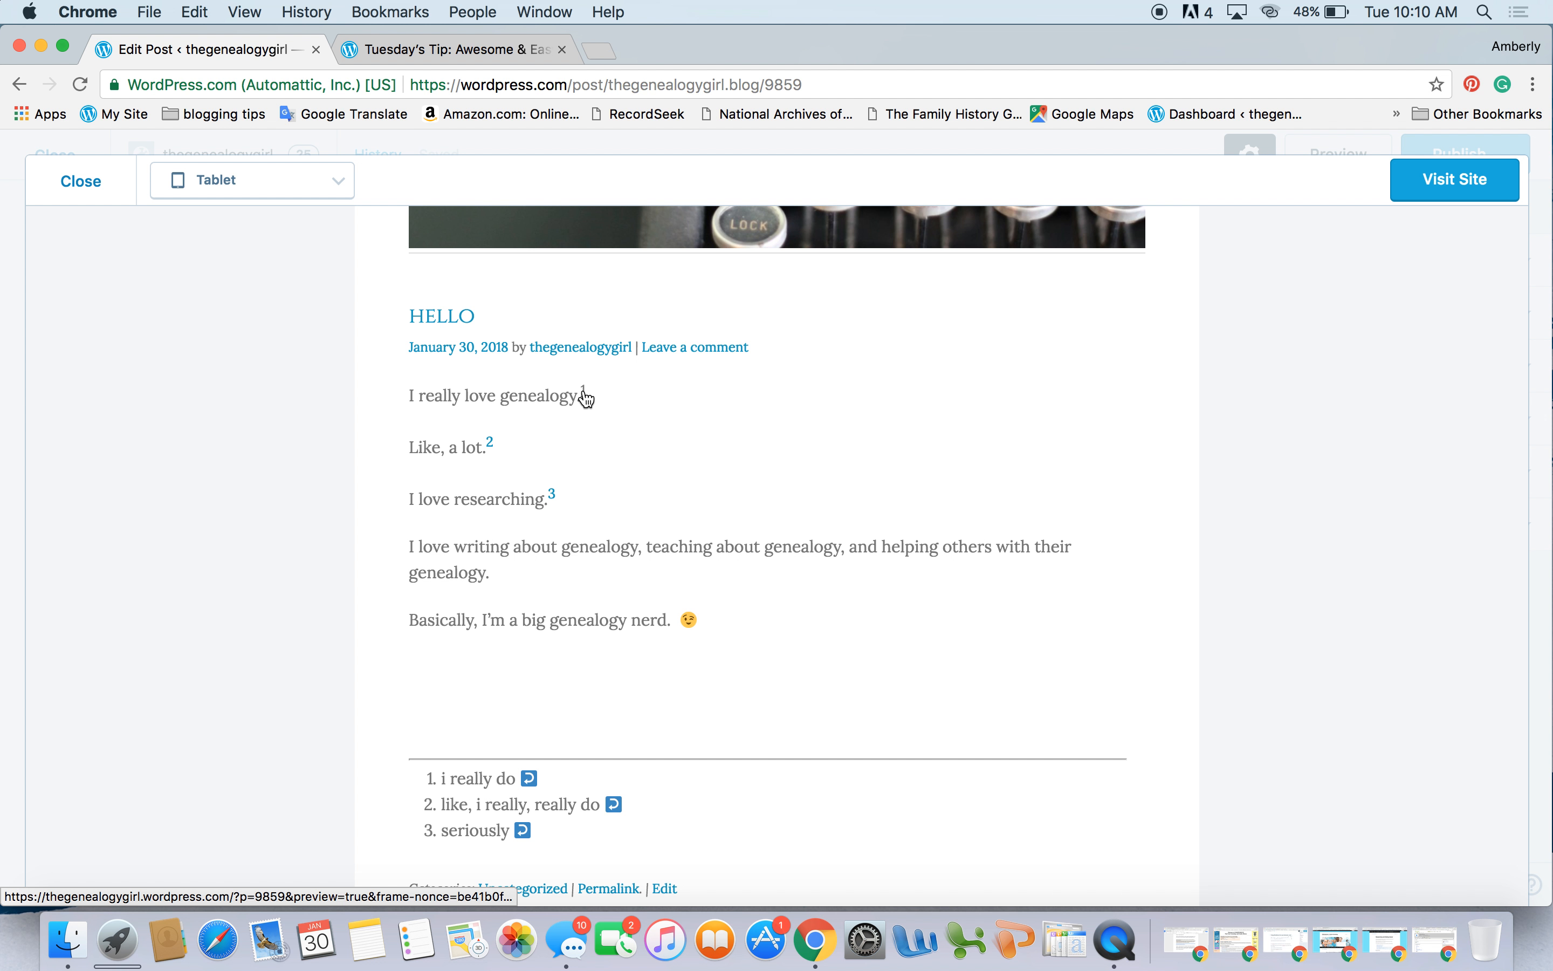
pyautogui.scroll(-2, 619, 465)
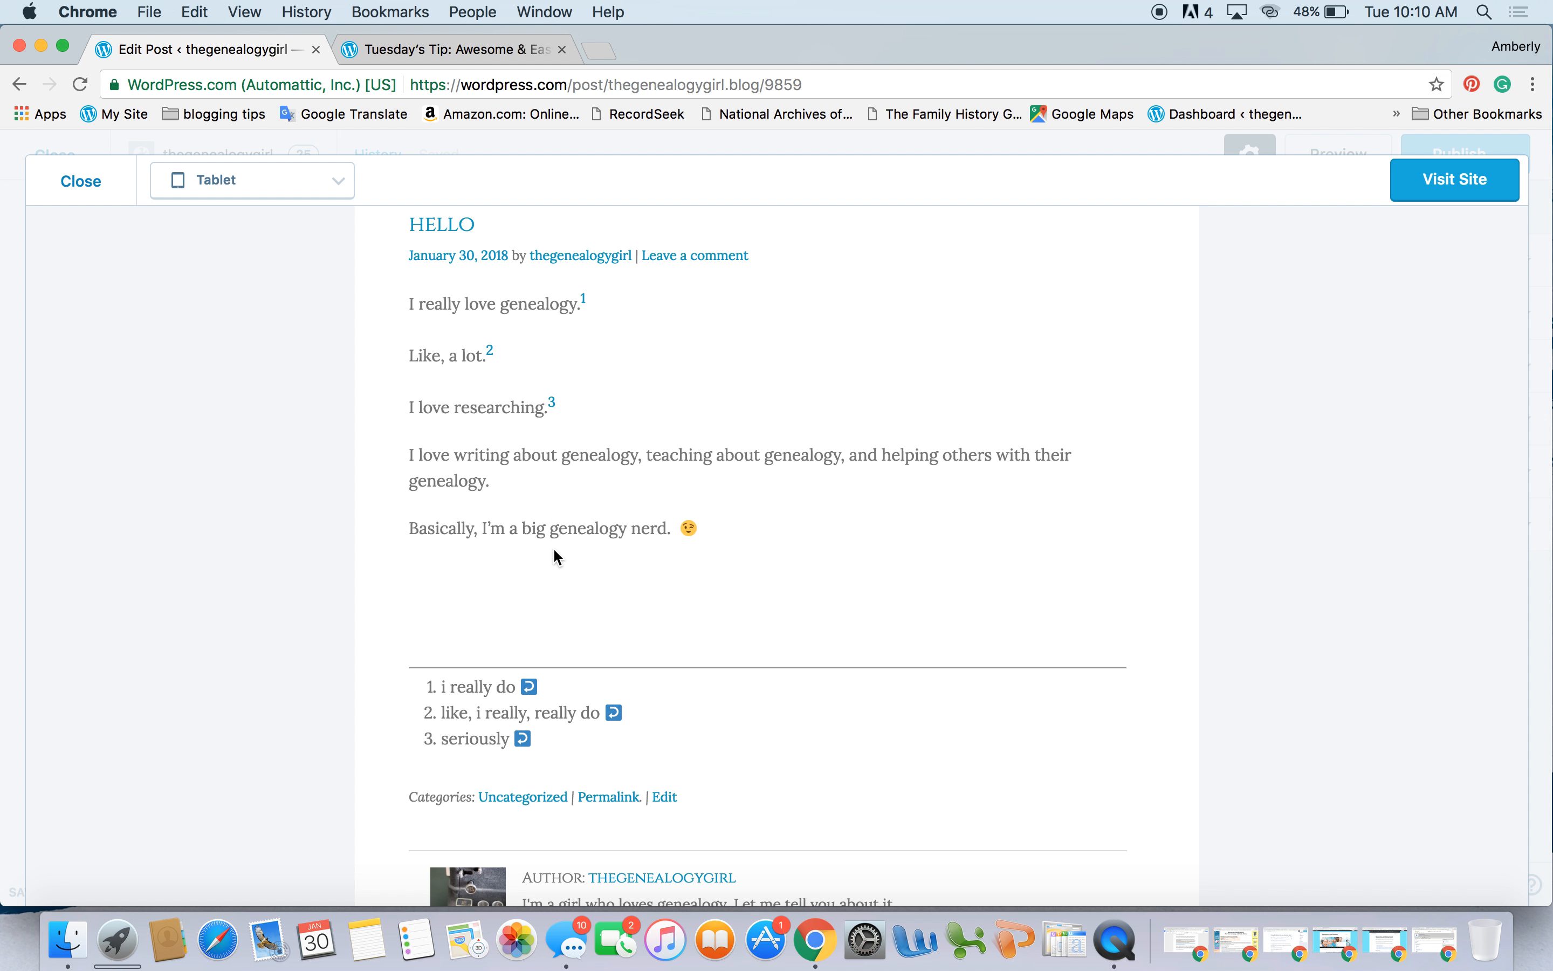
pyautogui.scroll(3, 560, 783)
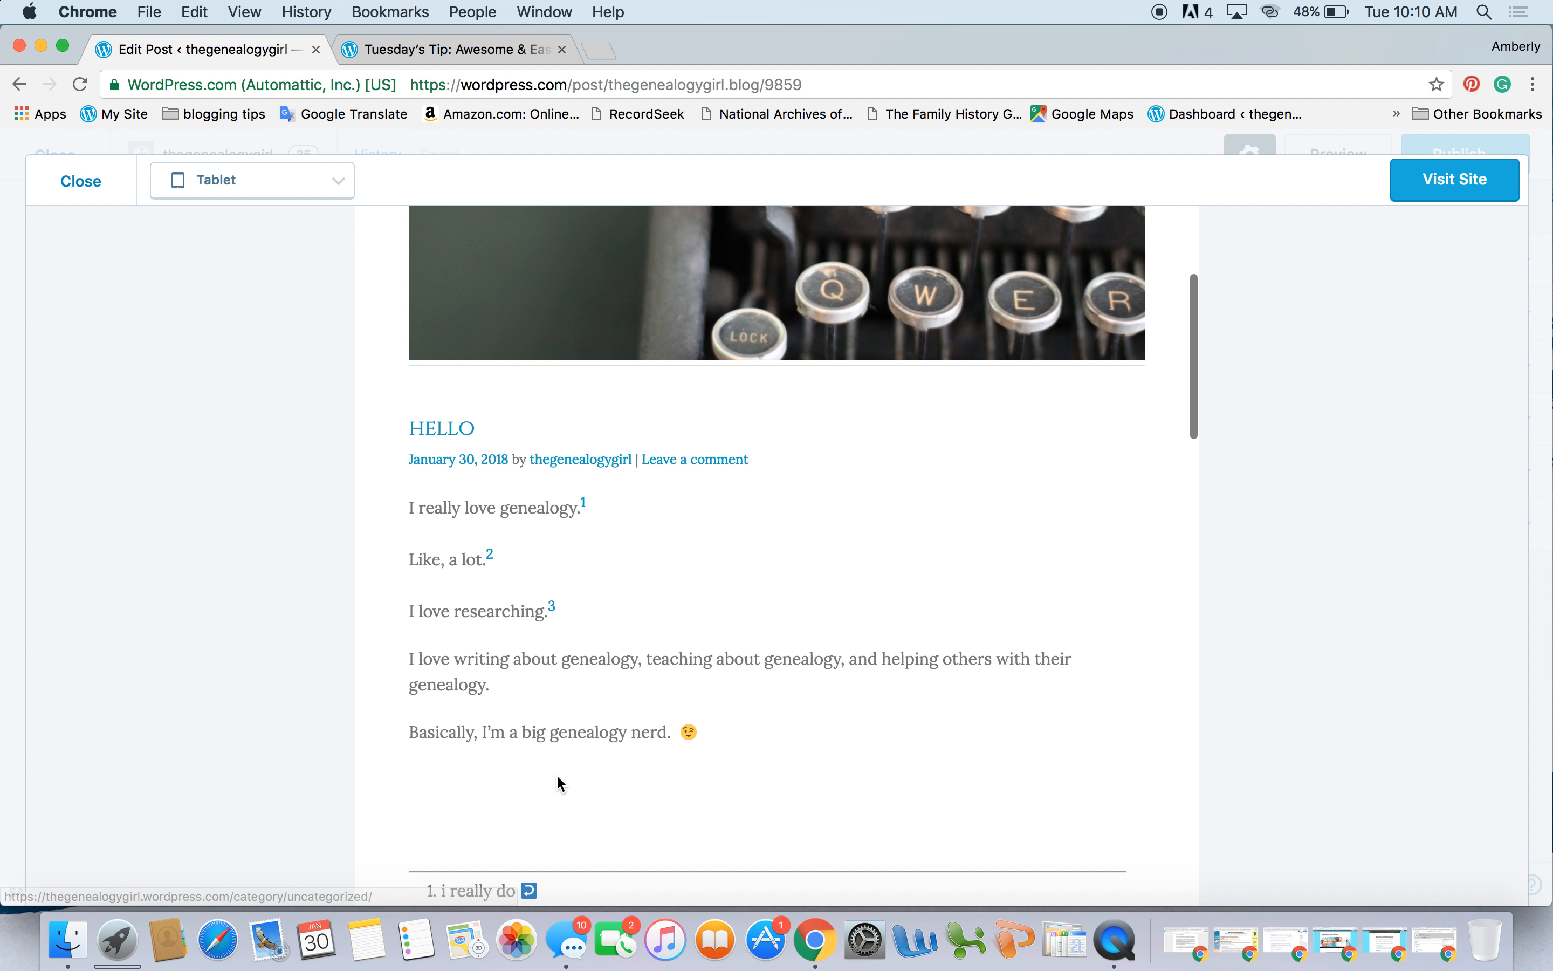
# Open thegenealogygirl.blog in a new browser tab and open the "52 Ancestors" post dated January 29, 2018.
pyautogui.click(604, 51)
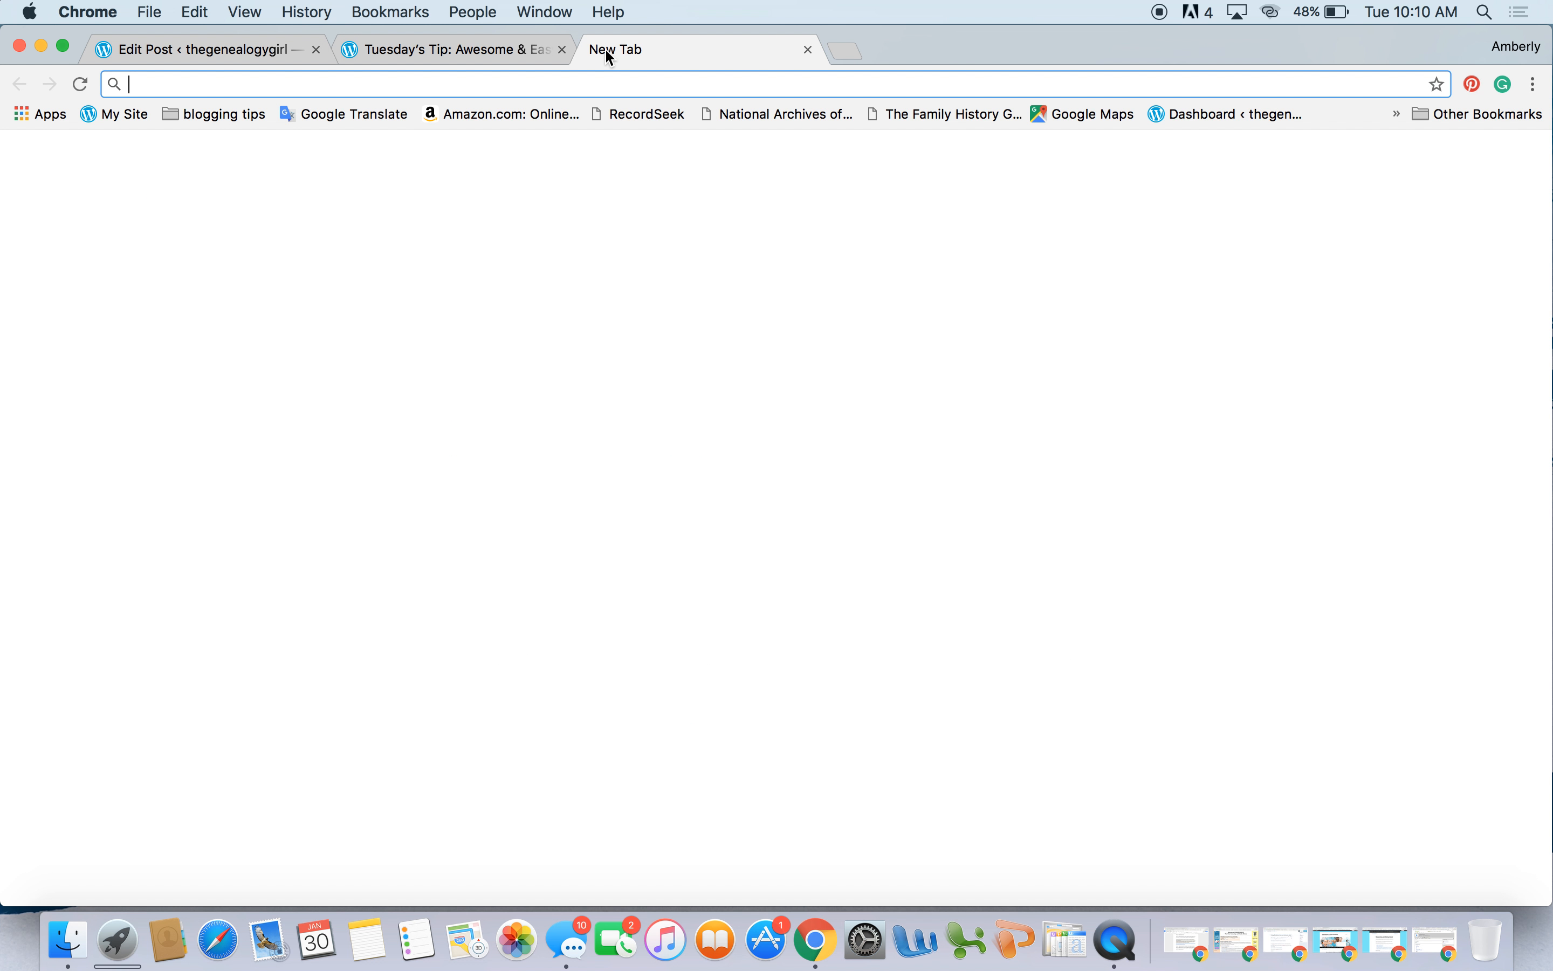
pyautogui.write('thegenealogygirl.blog')
pyautogui.press('Return')
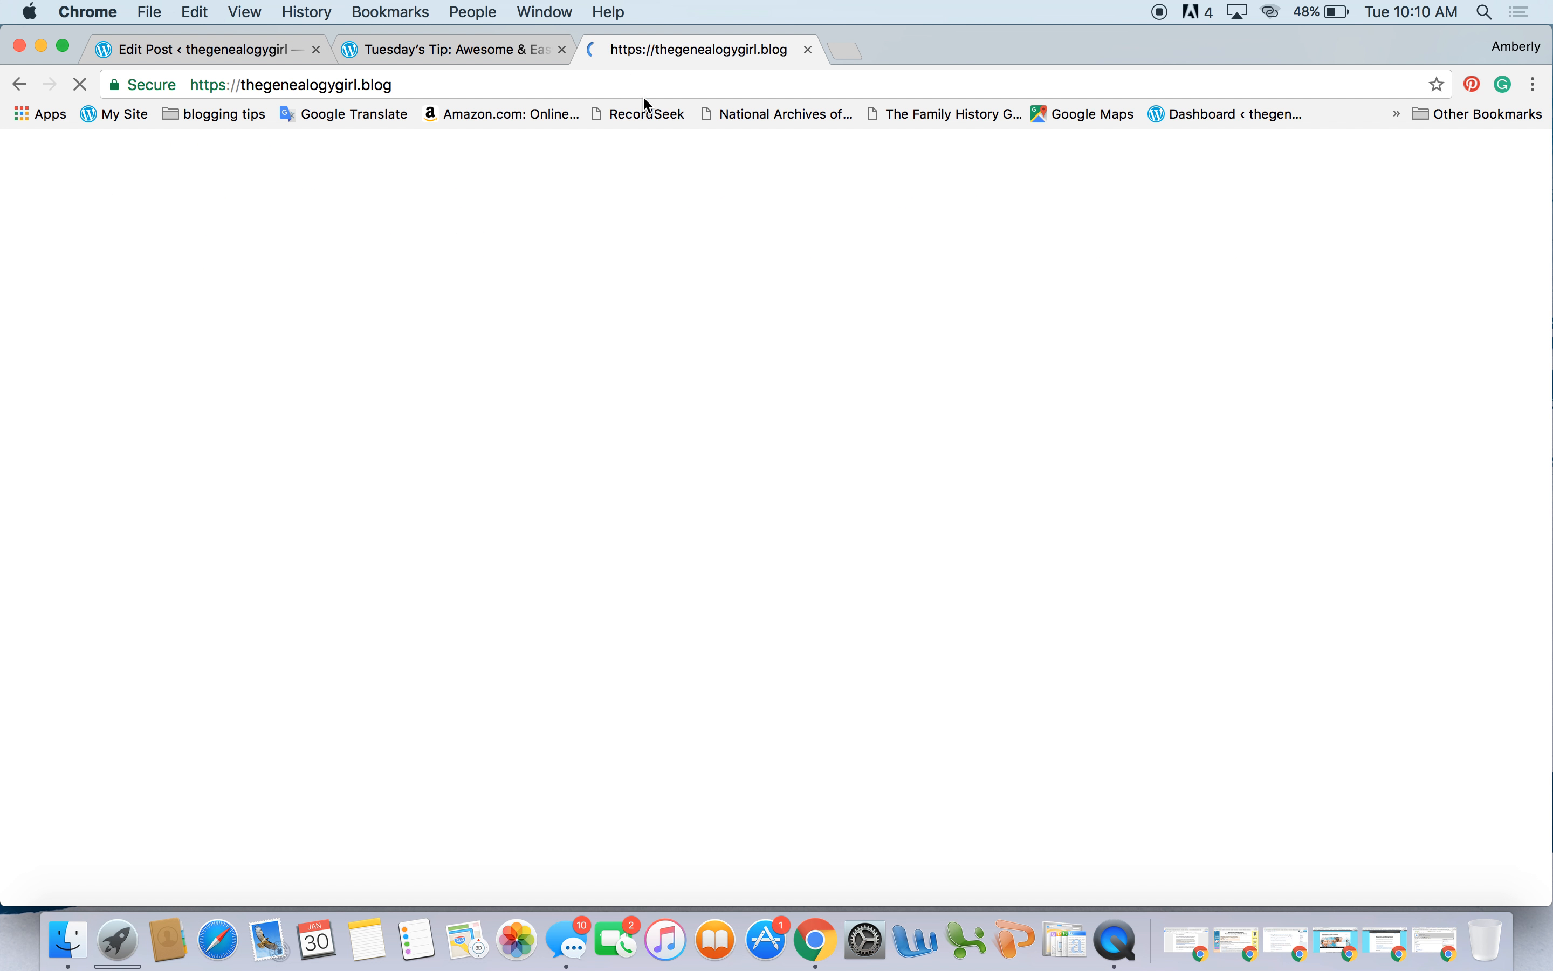
pyautogui.scroll(-20, 850, 353)
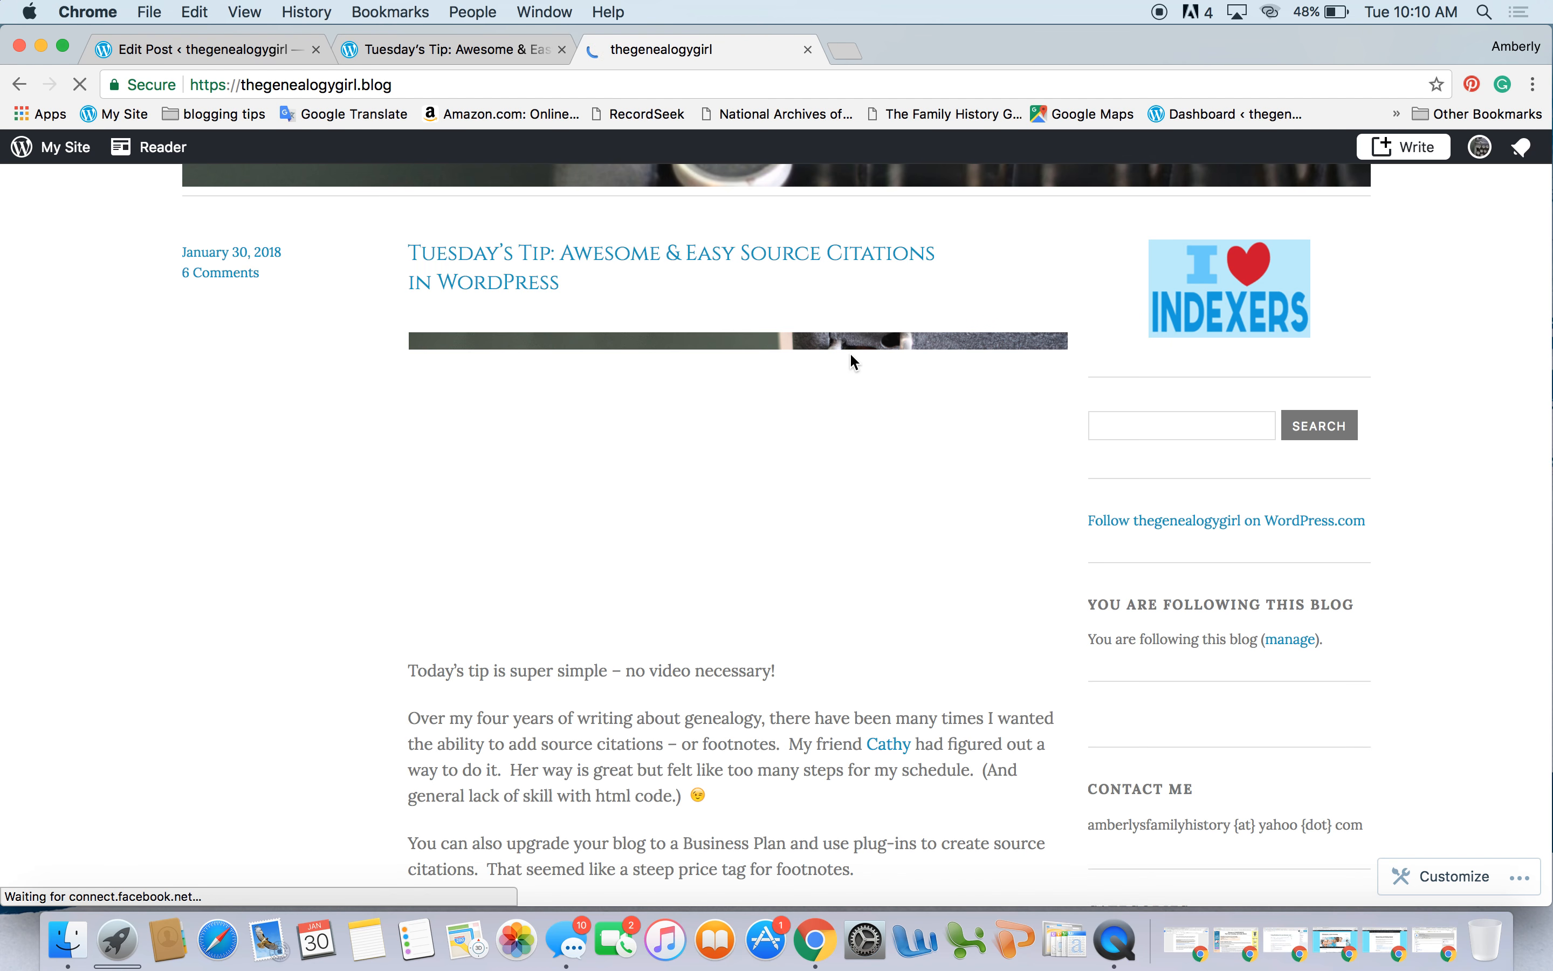
pyautogui.scroll(-20, 850, 356)
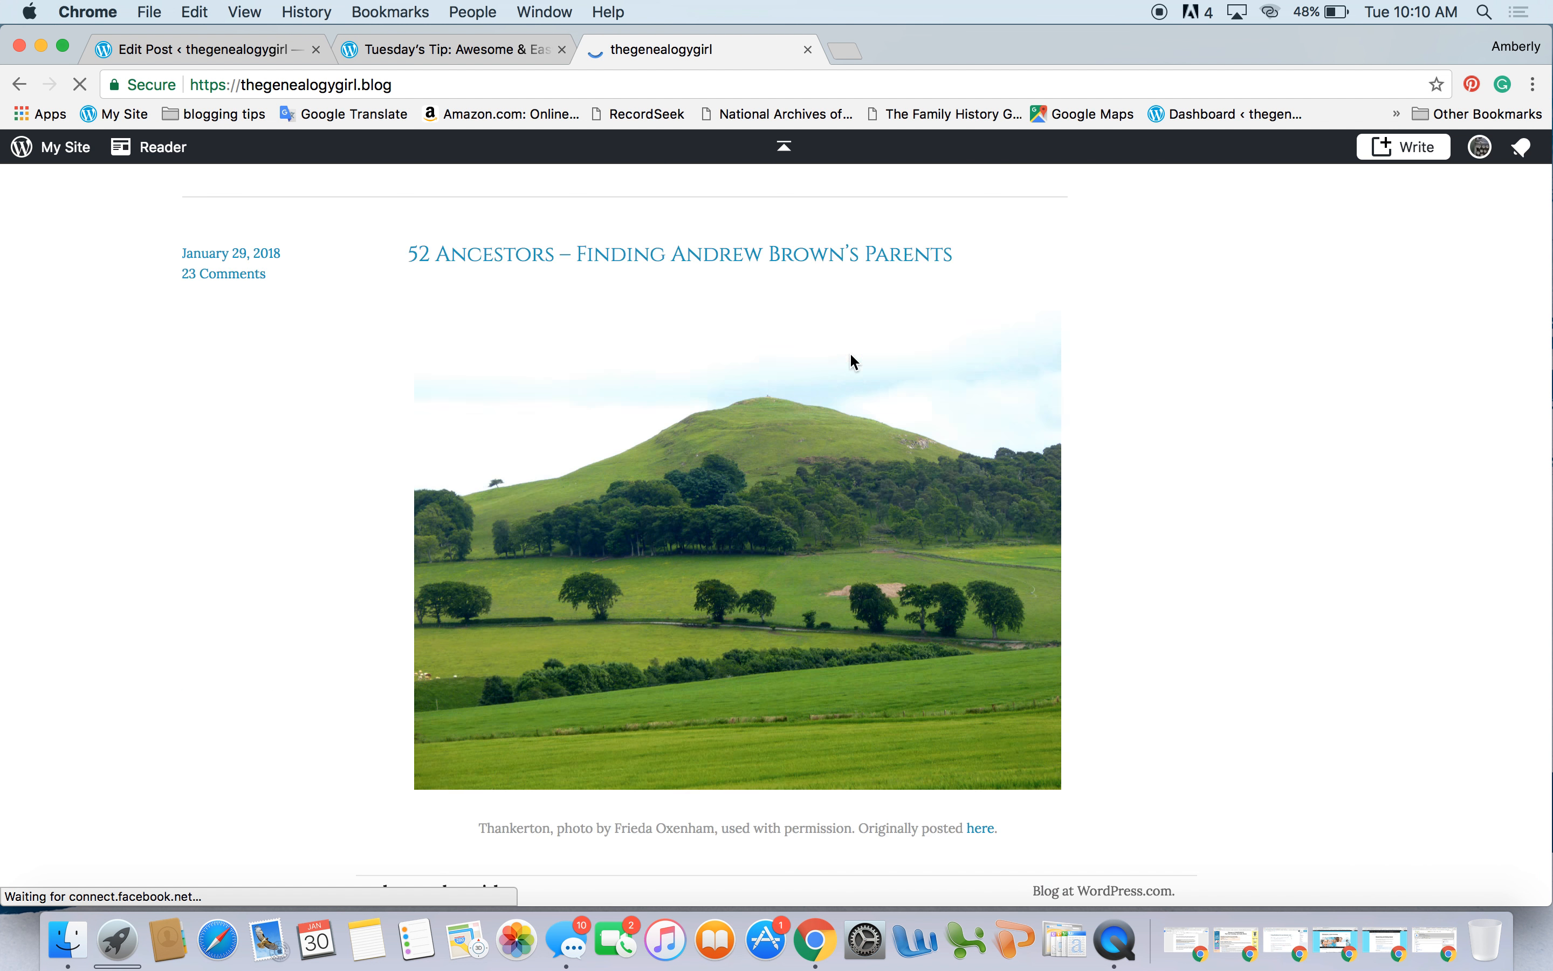
pyautogui.scroll(10, 850, 356)
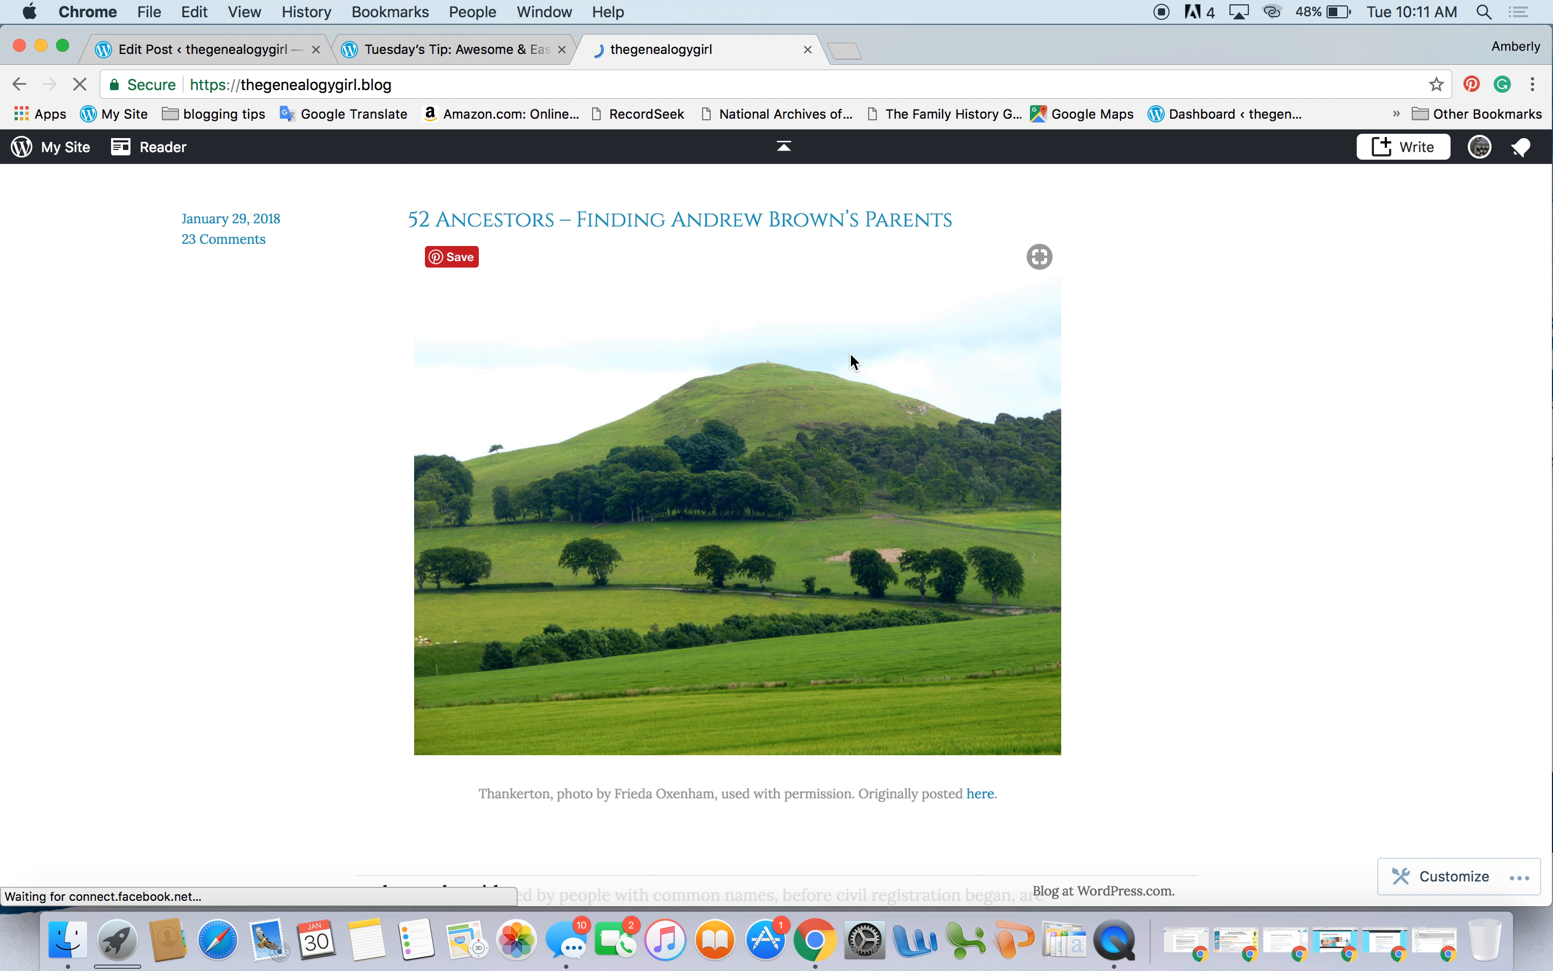
pyautogui.click(796, 283)
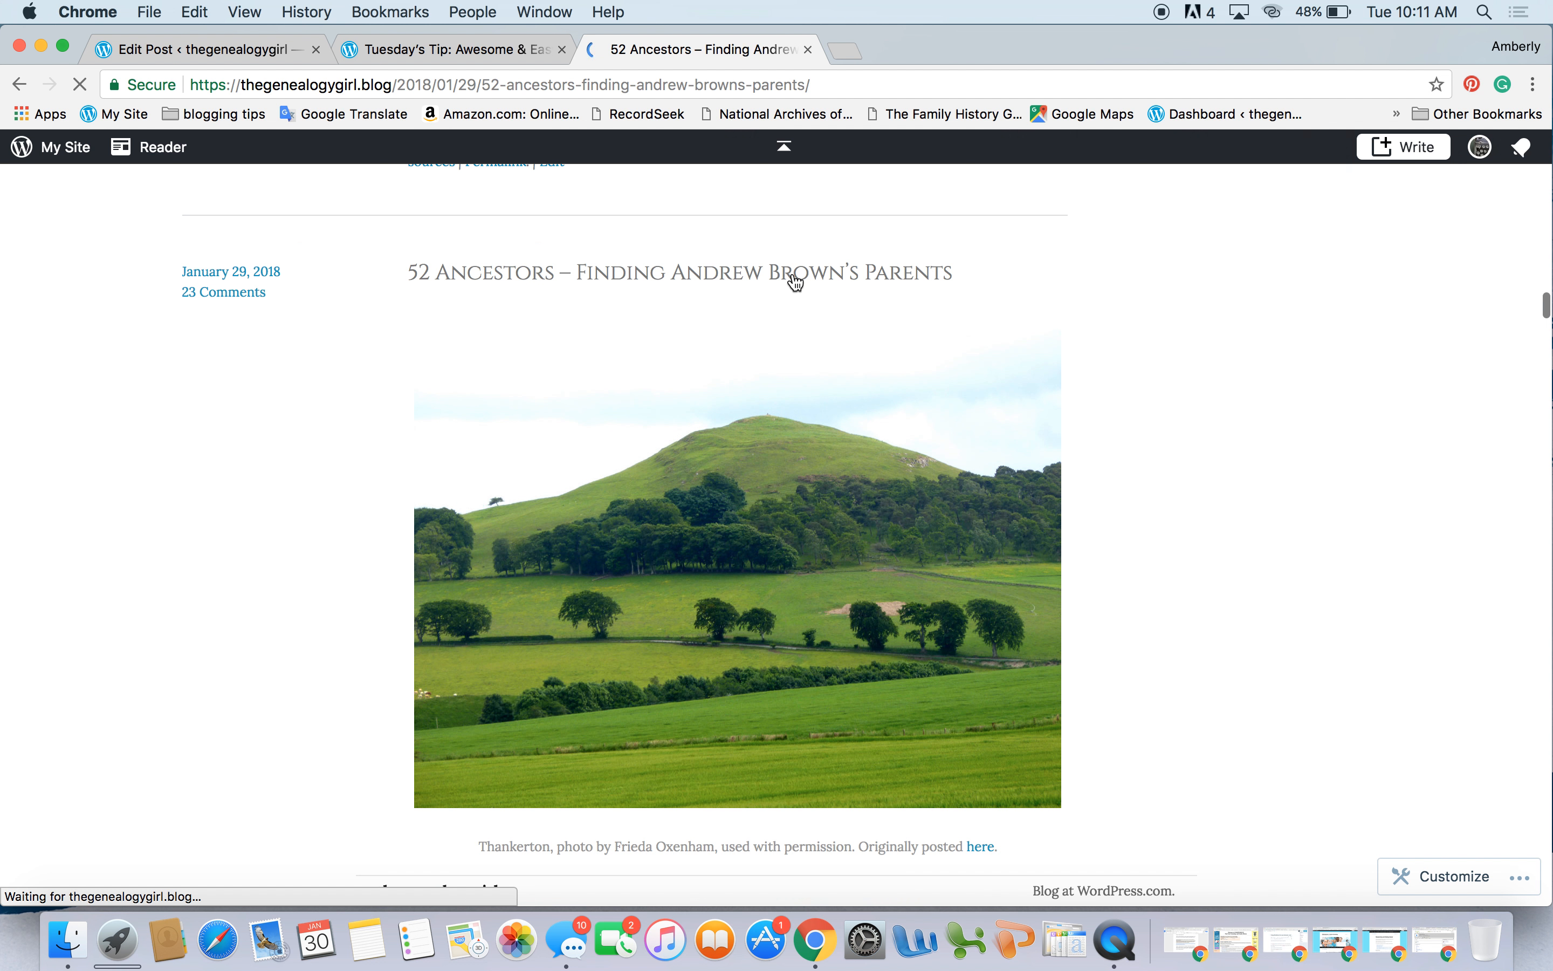
# Follow footnote 1 in the post's baptism quotation to its endnote, and use the endnote's return link to go back to the quotation.
pyautogui.scroll(-12, 621, 428)
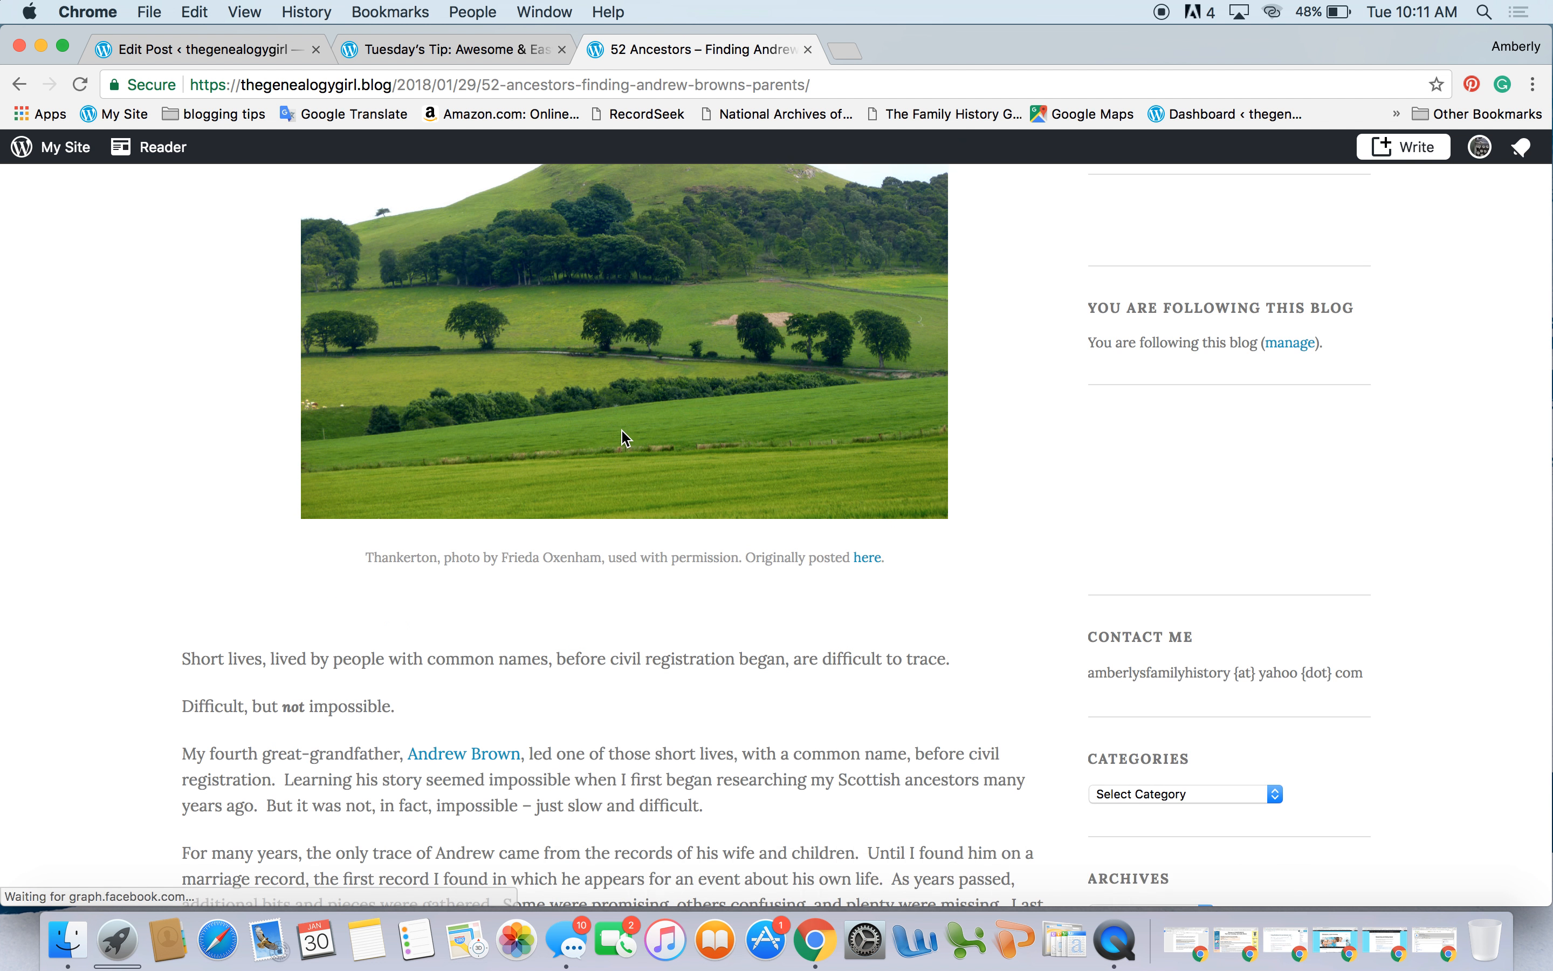
pyautogui.scroll(-8, 622, 435)
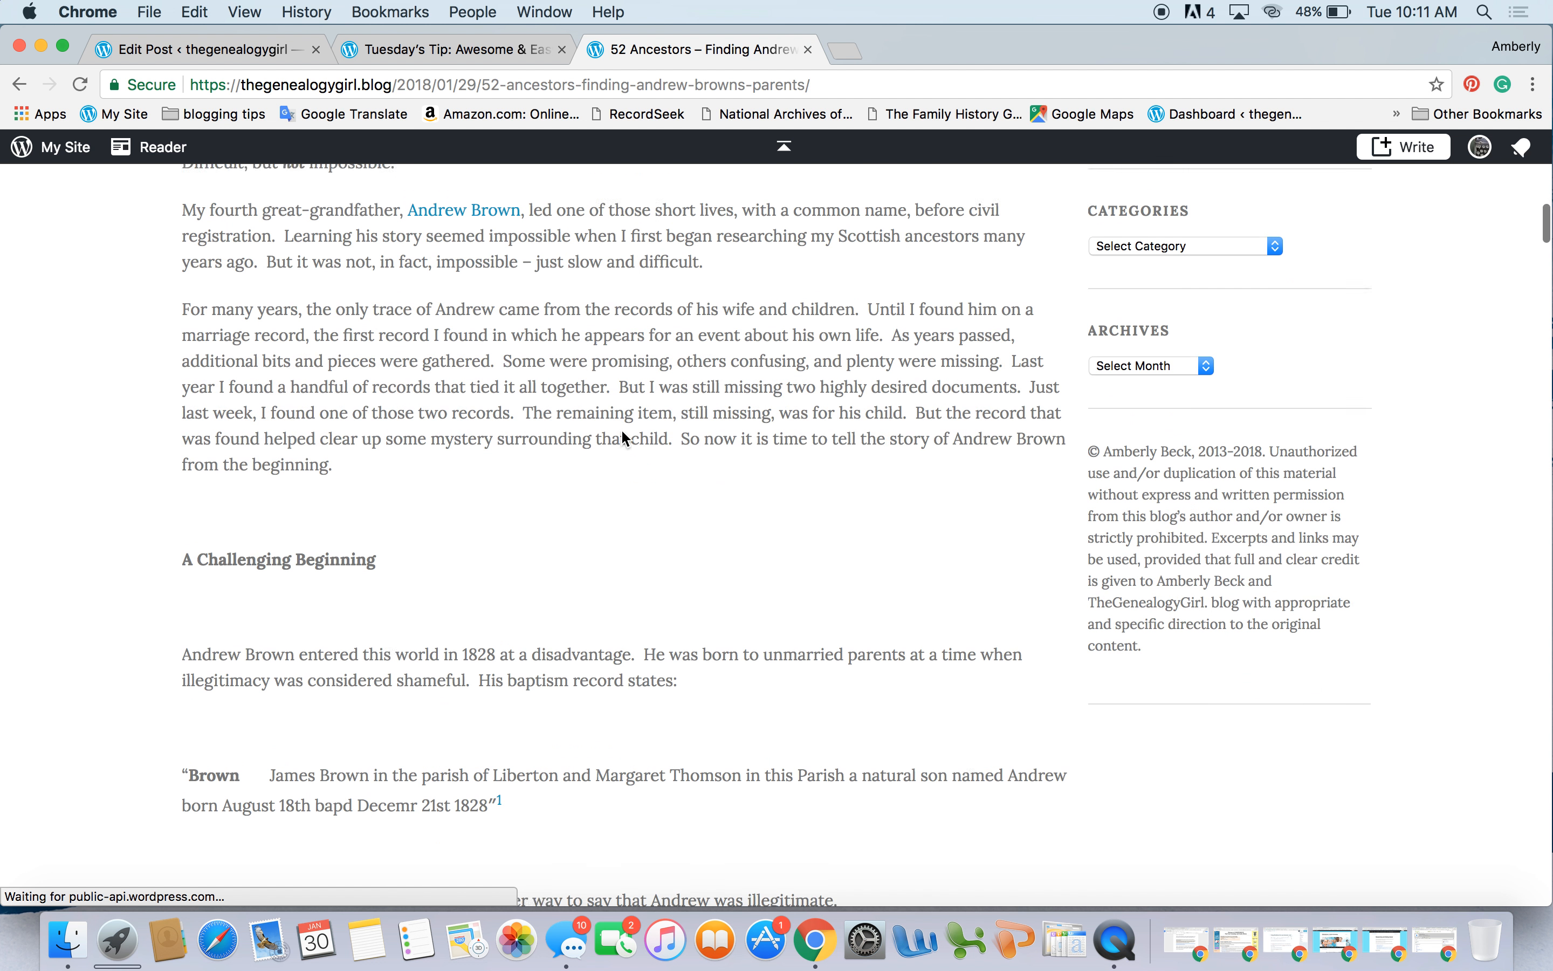
pyautogui.scroll(-3, 622, 439)
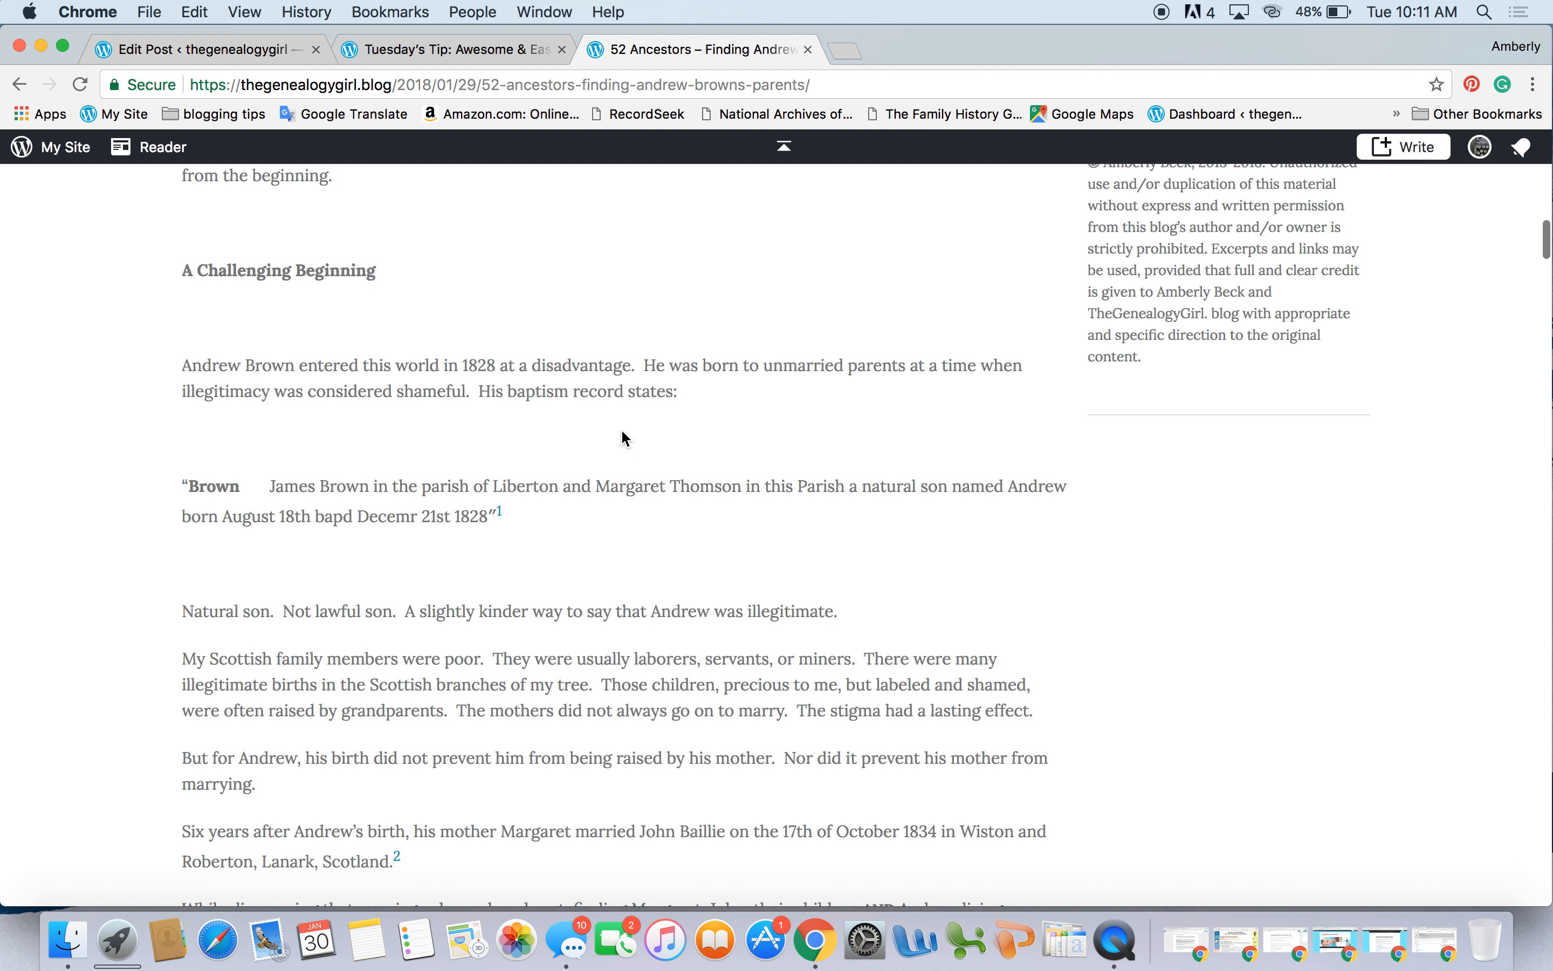
pyautogui.click(500, 513)
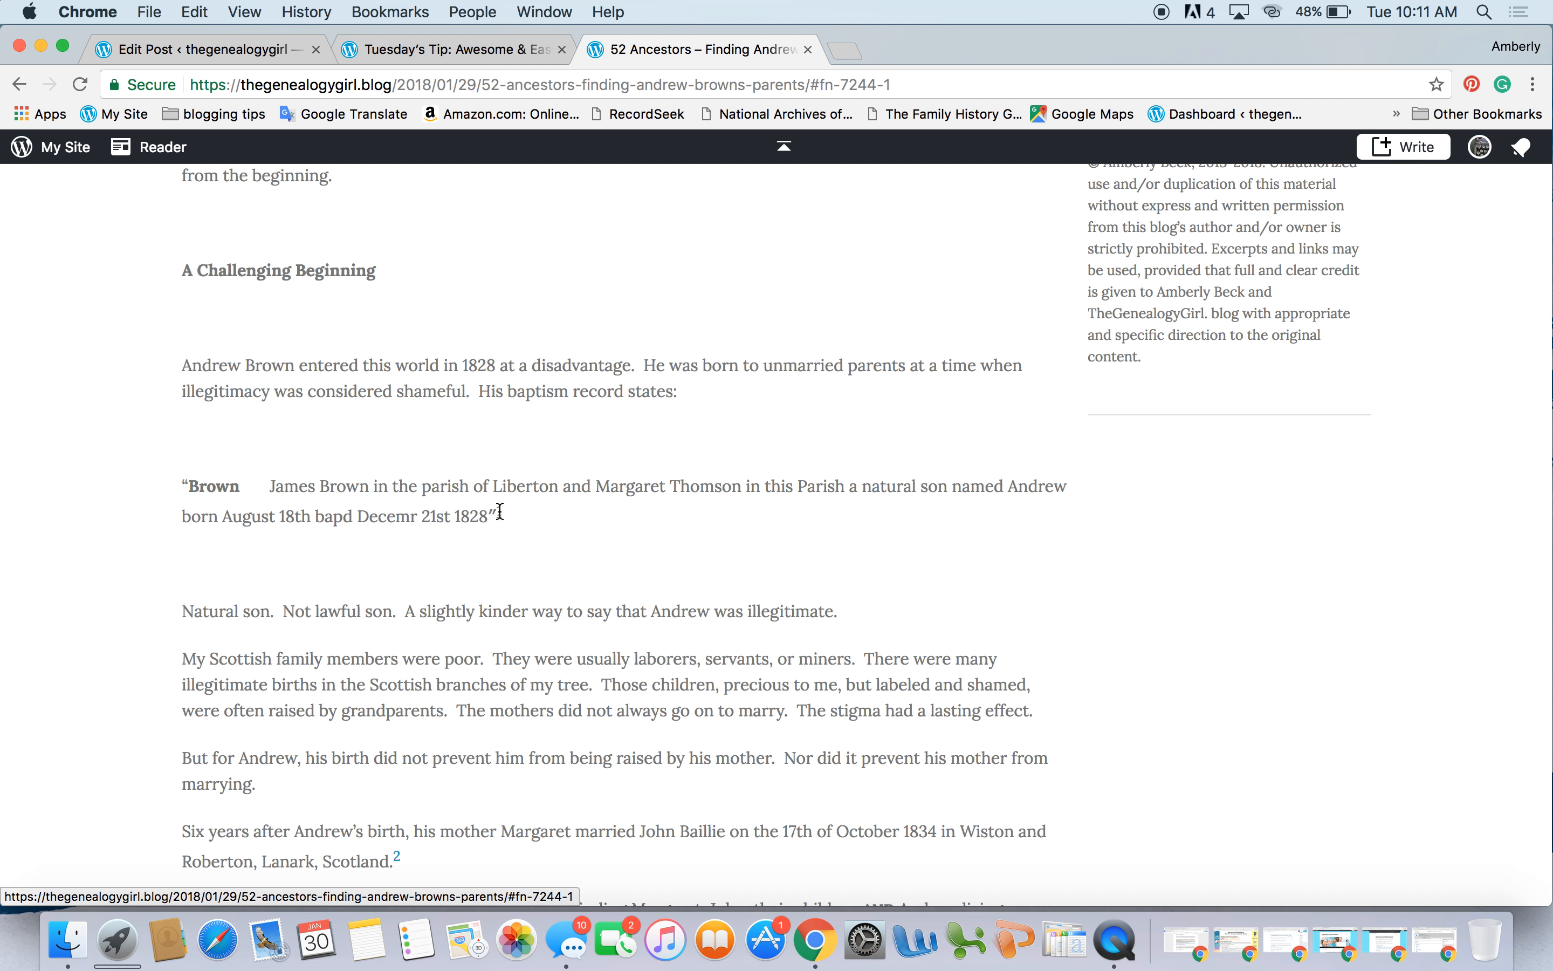
pyautogui.scroll(2, 532, 296)
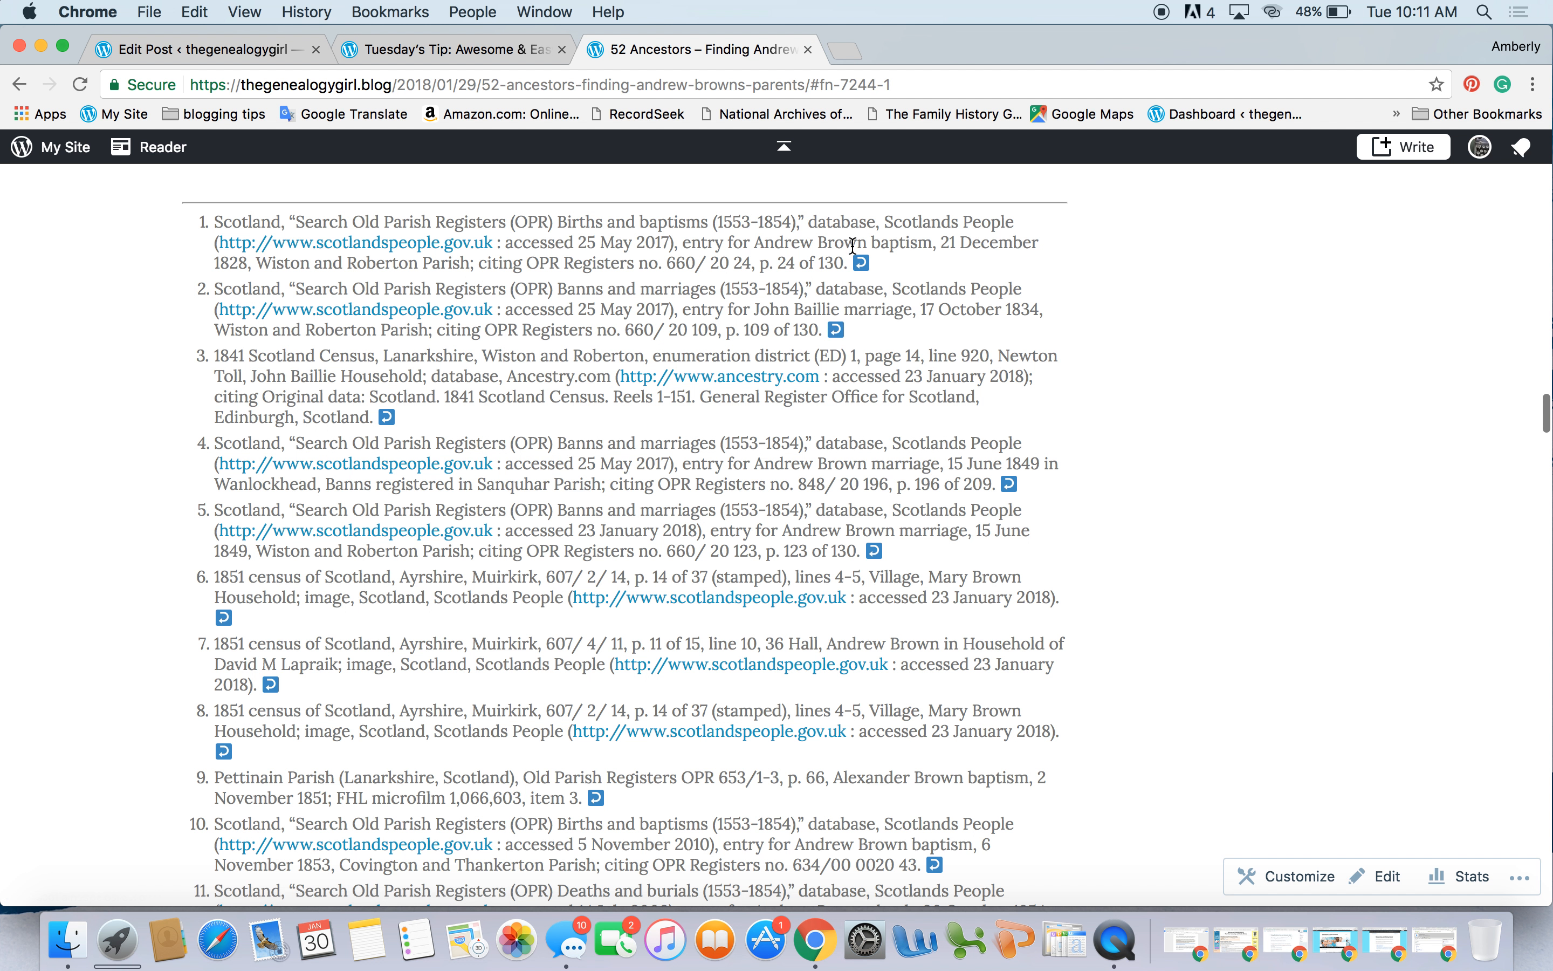
pyautogui.click(862, 263)
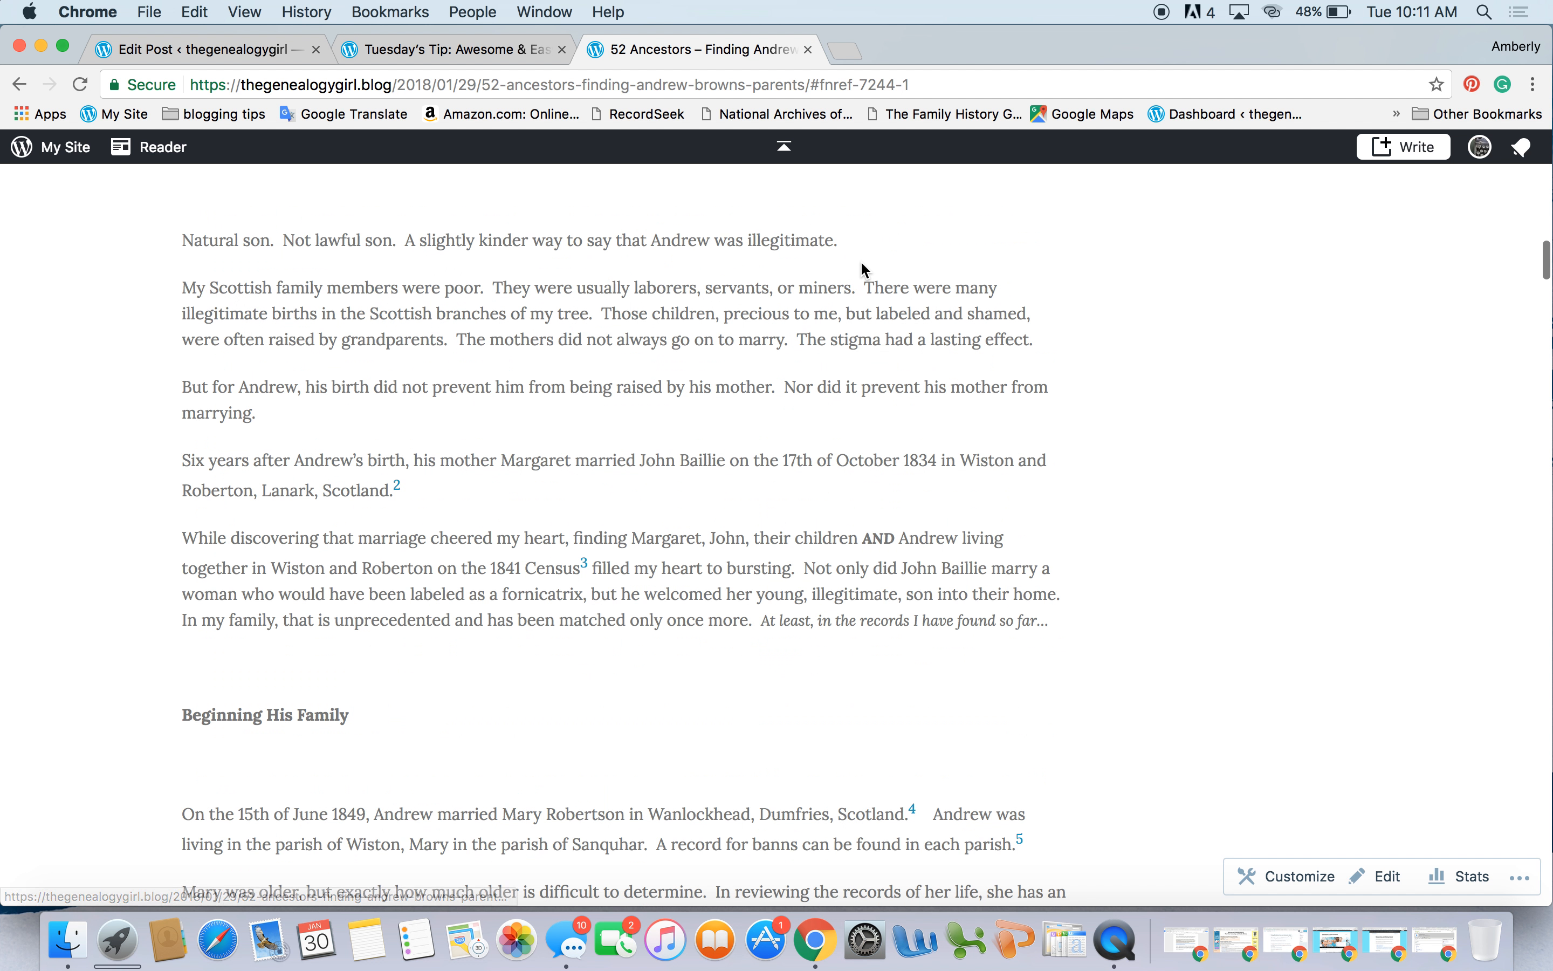
pyautogui.scroll(2, 669, 339)
pyautogui.scroll(2, 669, 339)
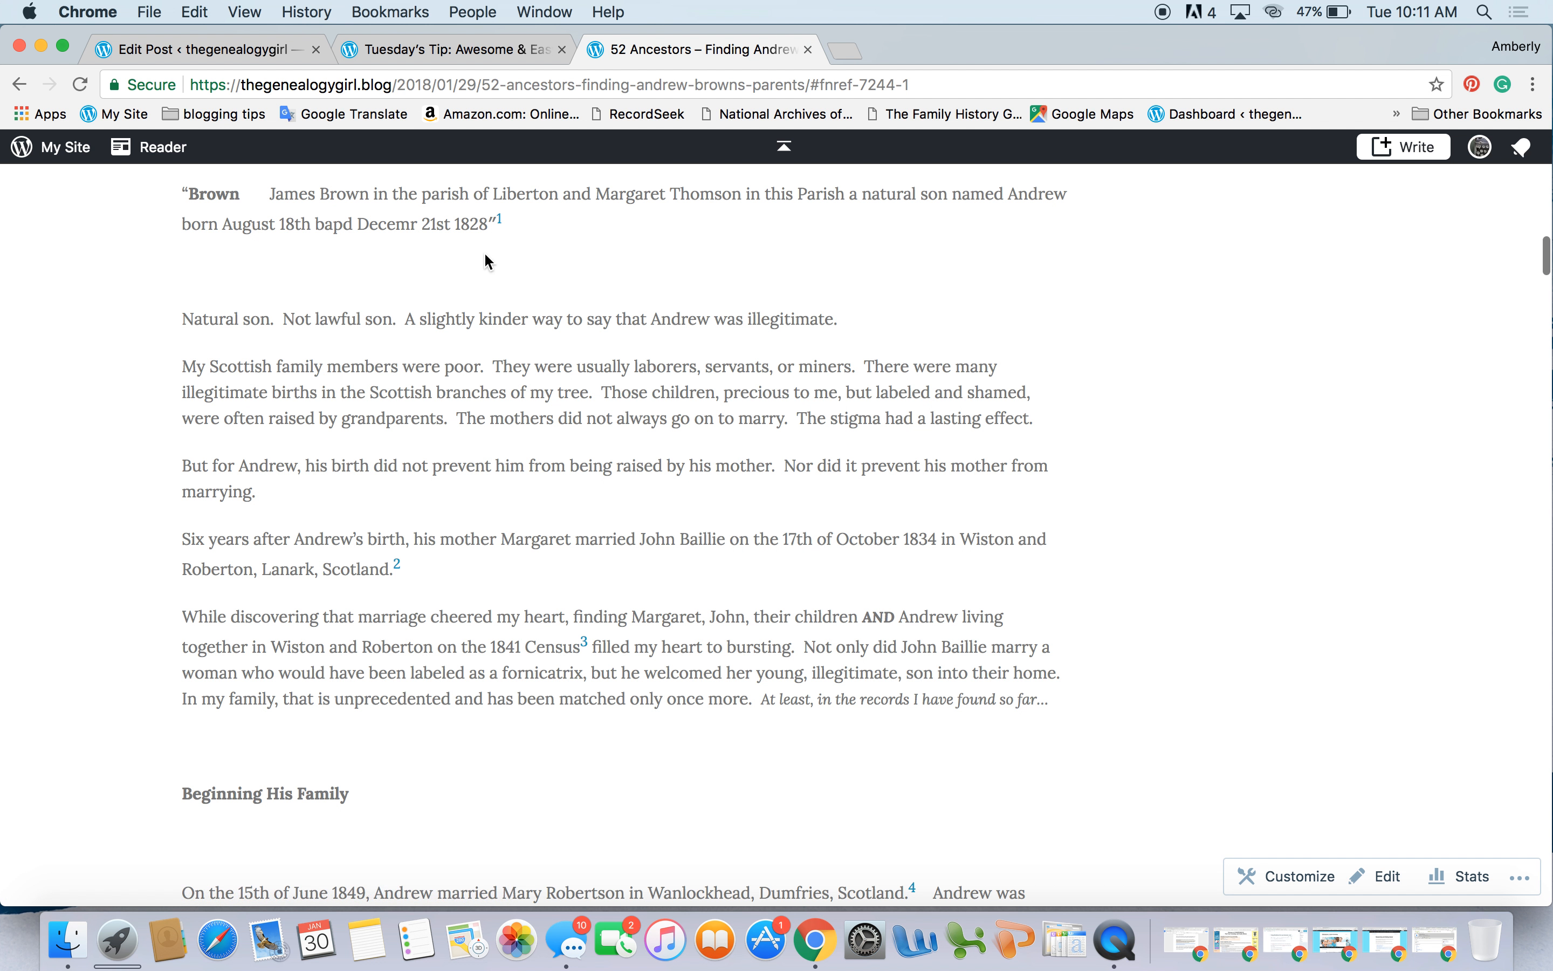
# Go back to the "hello" draft, close its preview and indent the line "Like, a lot.[^2]" by one level.
pyautogui.click(263, 57)
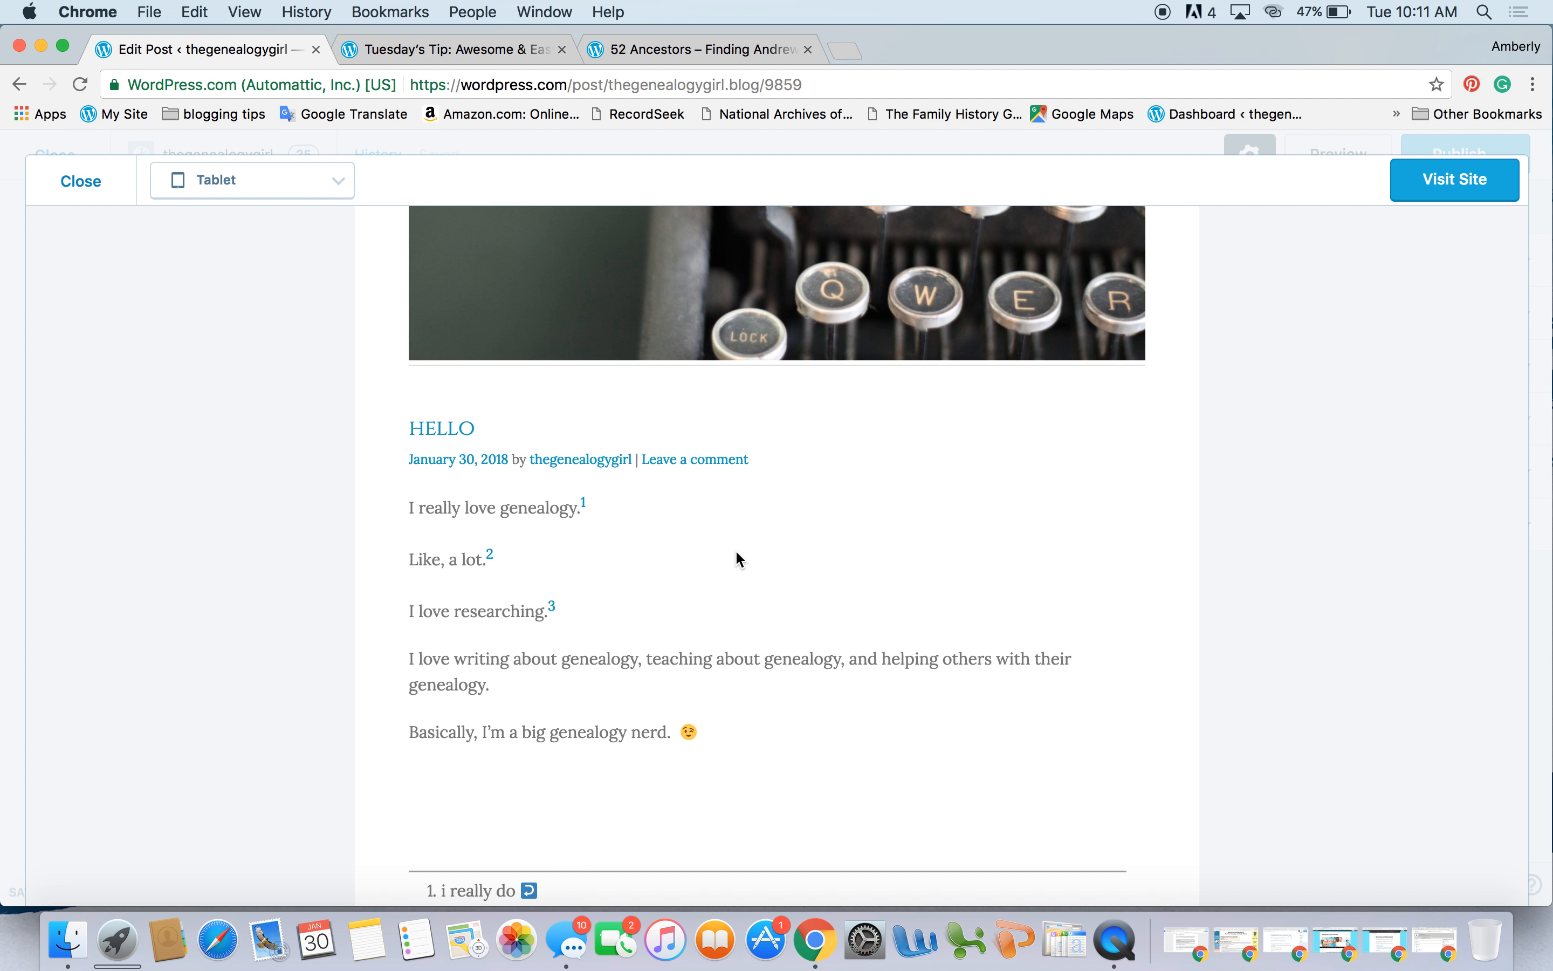
pyautogui.click(84, 181)
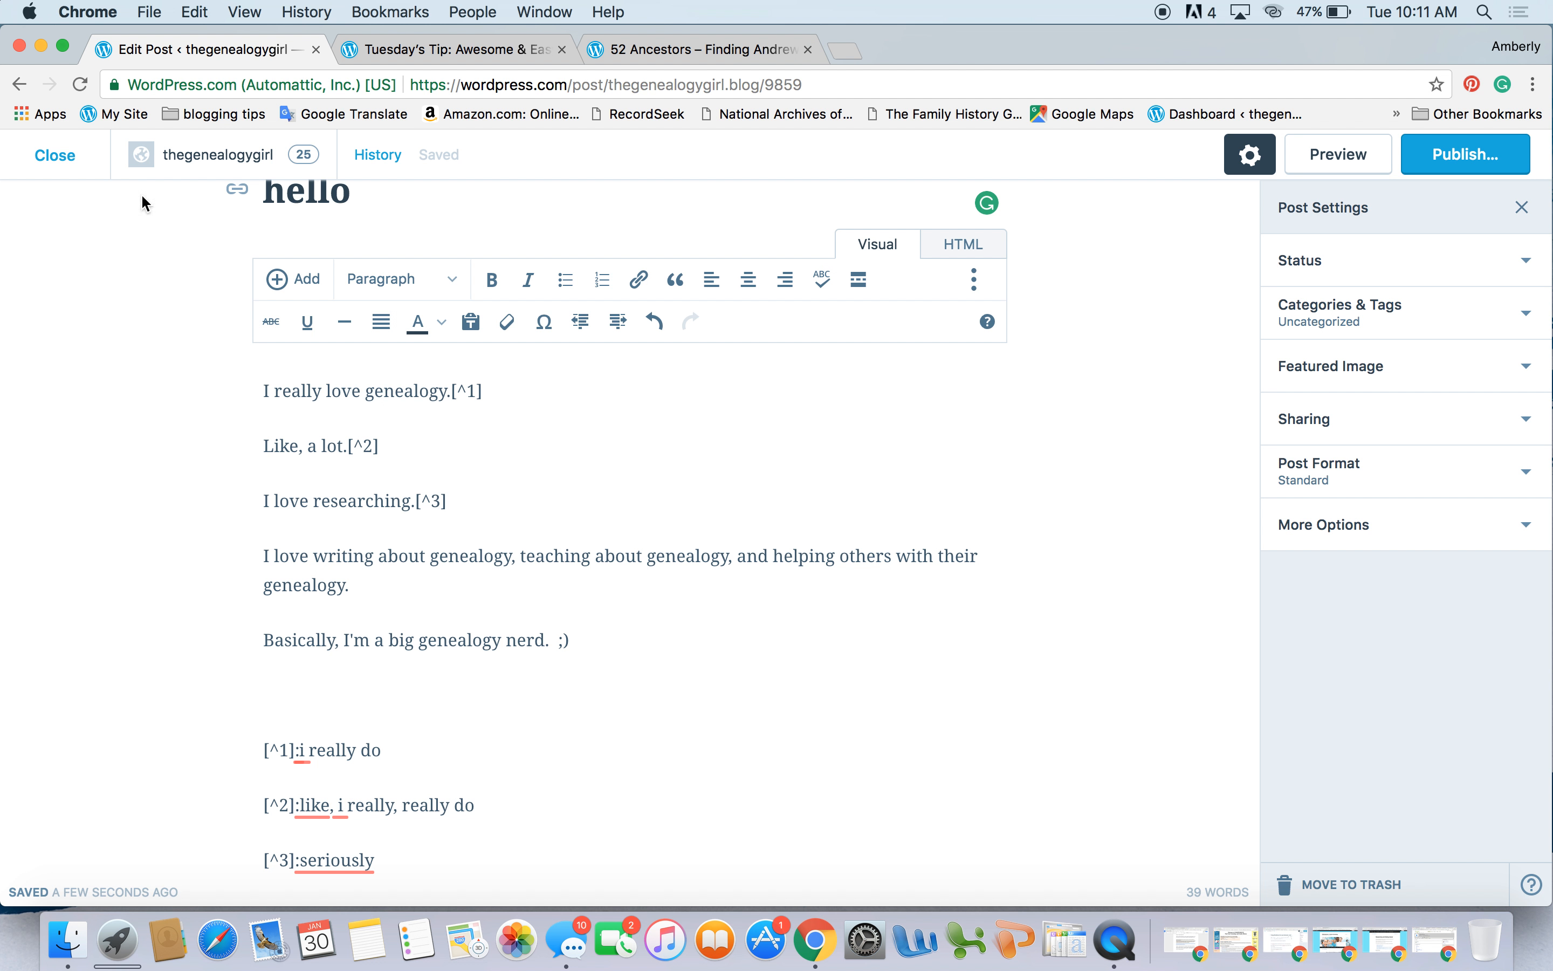
pyautogui.scroll(-1, 533, 466)
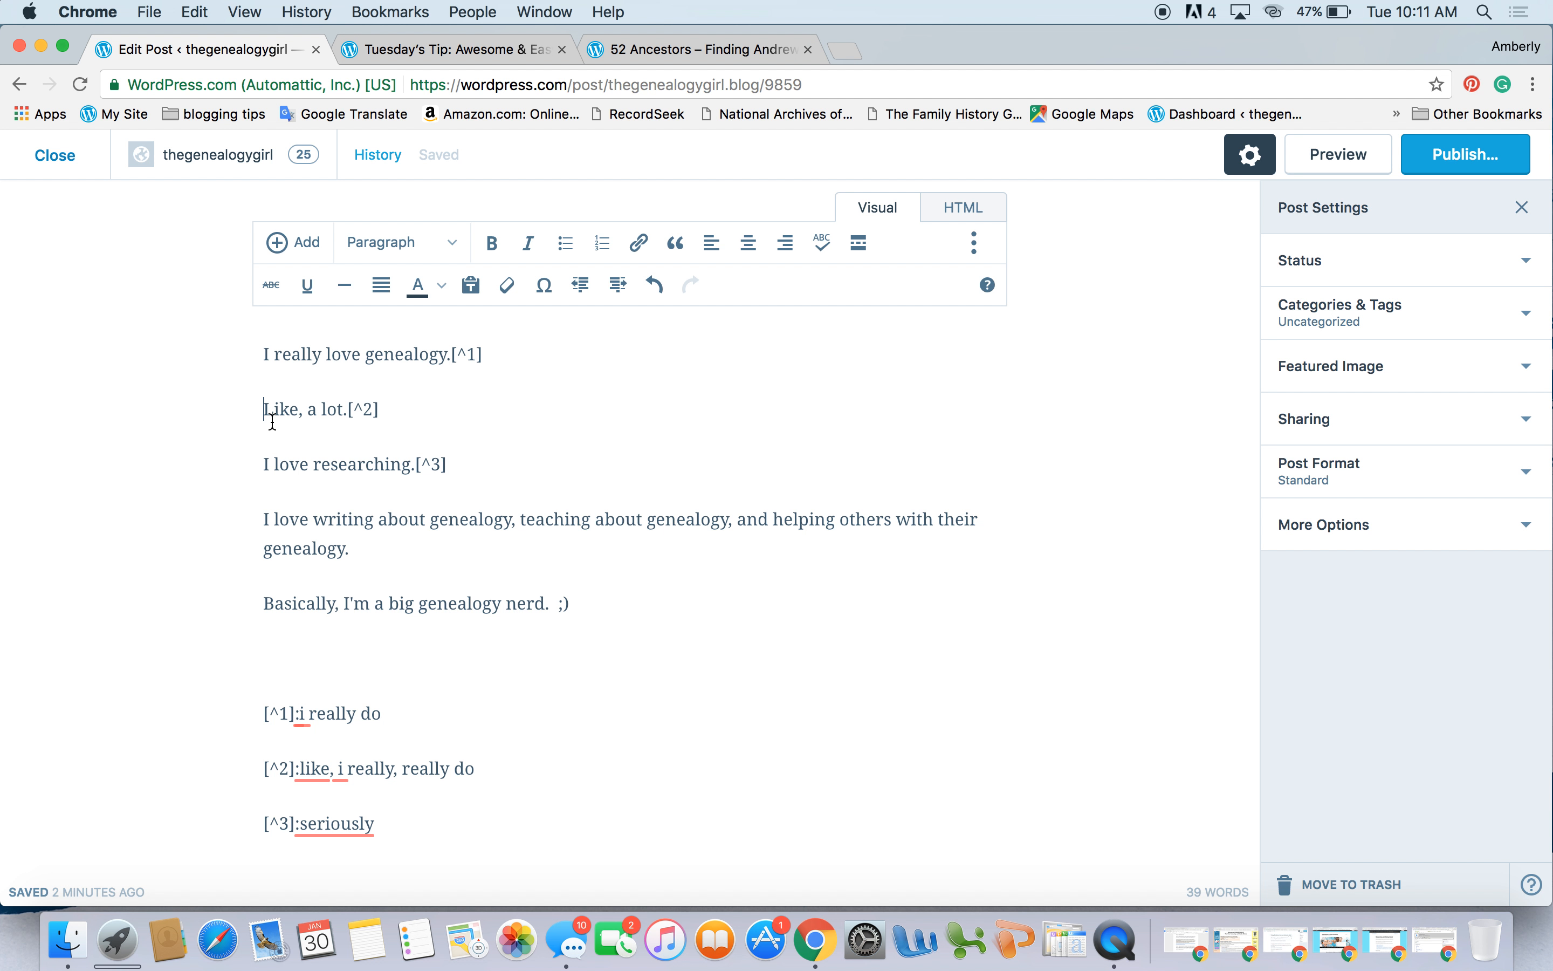
pyautogui.click(617, 284)
# Italicize the whole line "Like, a lot.[^2]" and save the draft.
pyautogui.moveTo(286, 410); pyautogui.dragTo(437, 402)
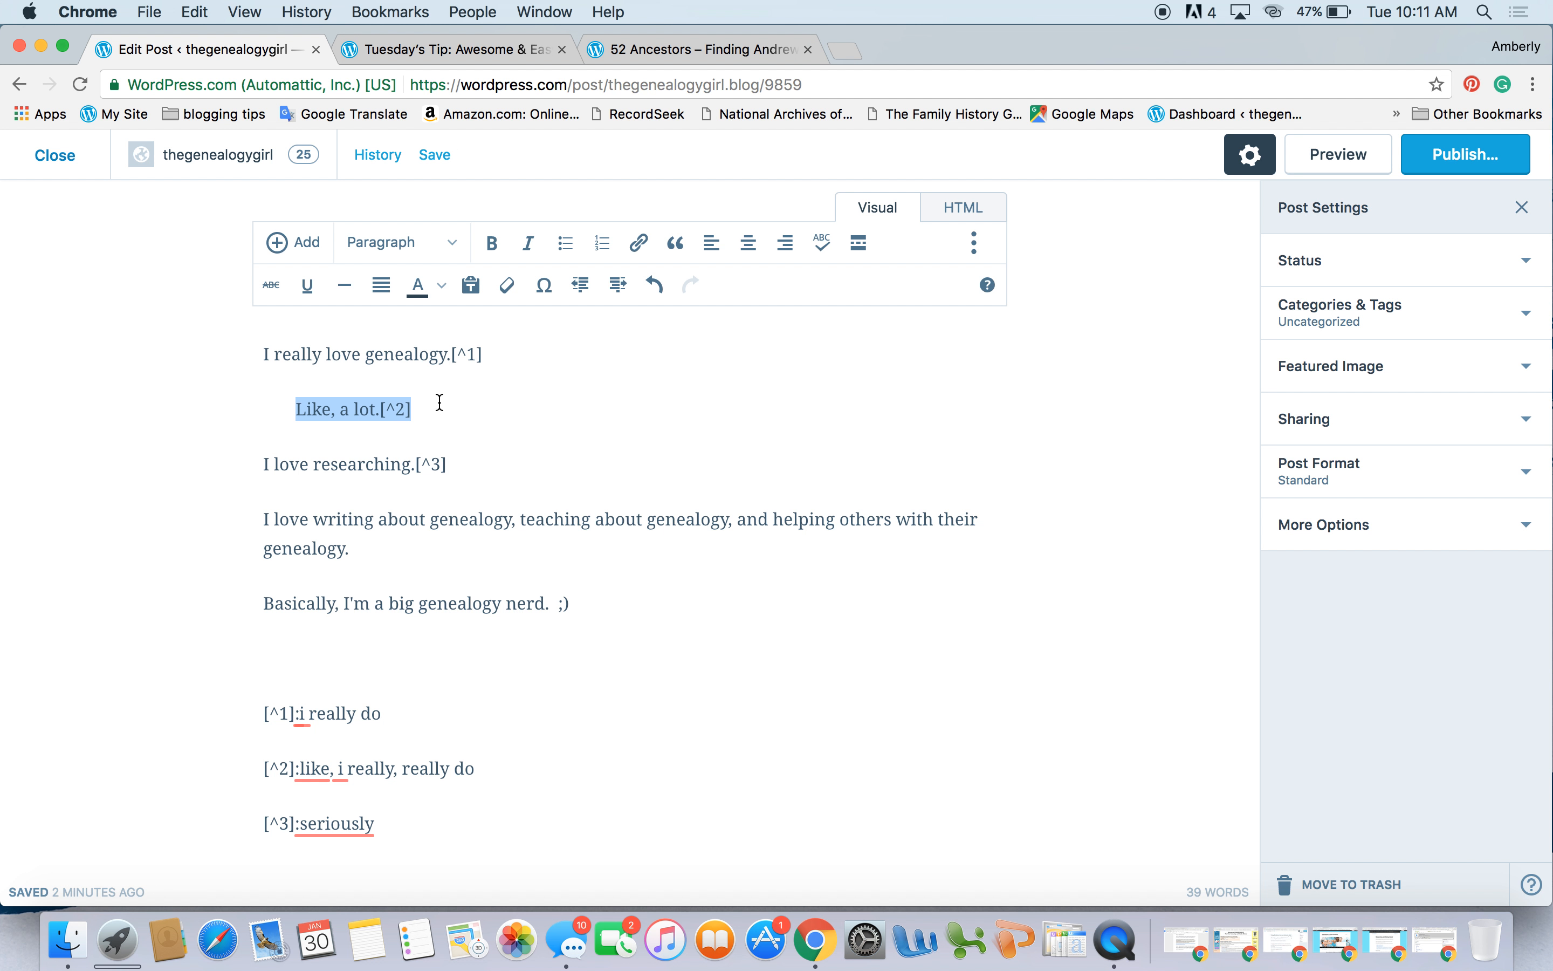
pyautogui.click(531, 250)
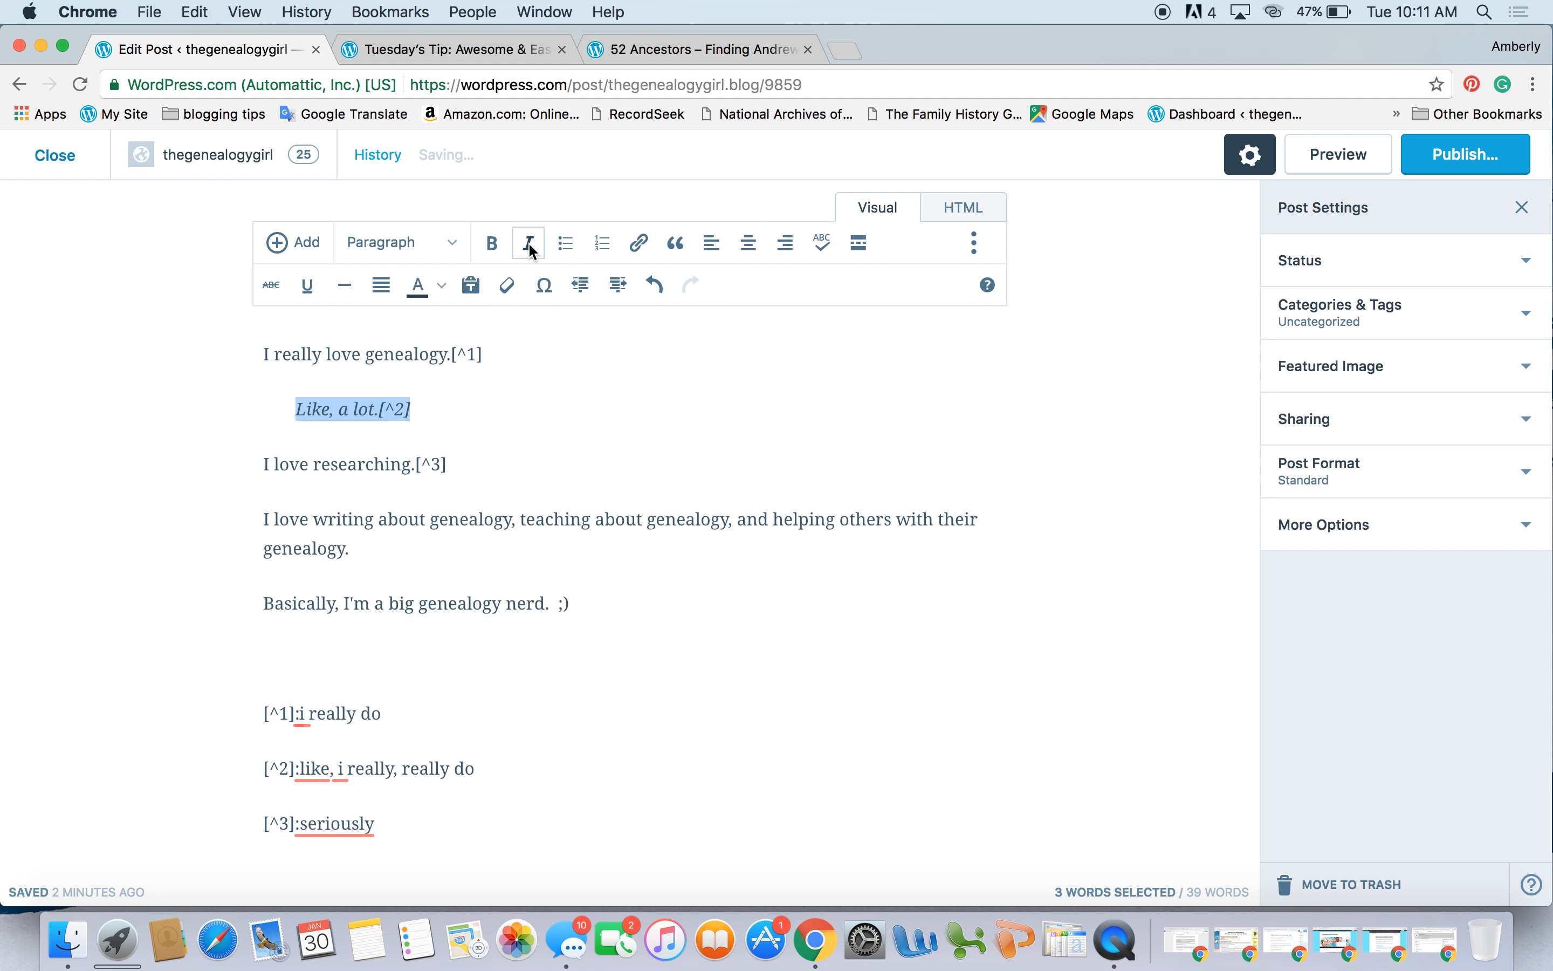
pyautogui.click(440, 156)
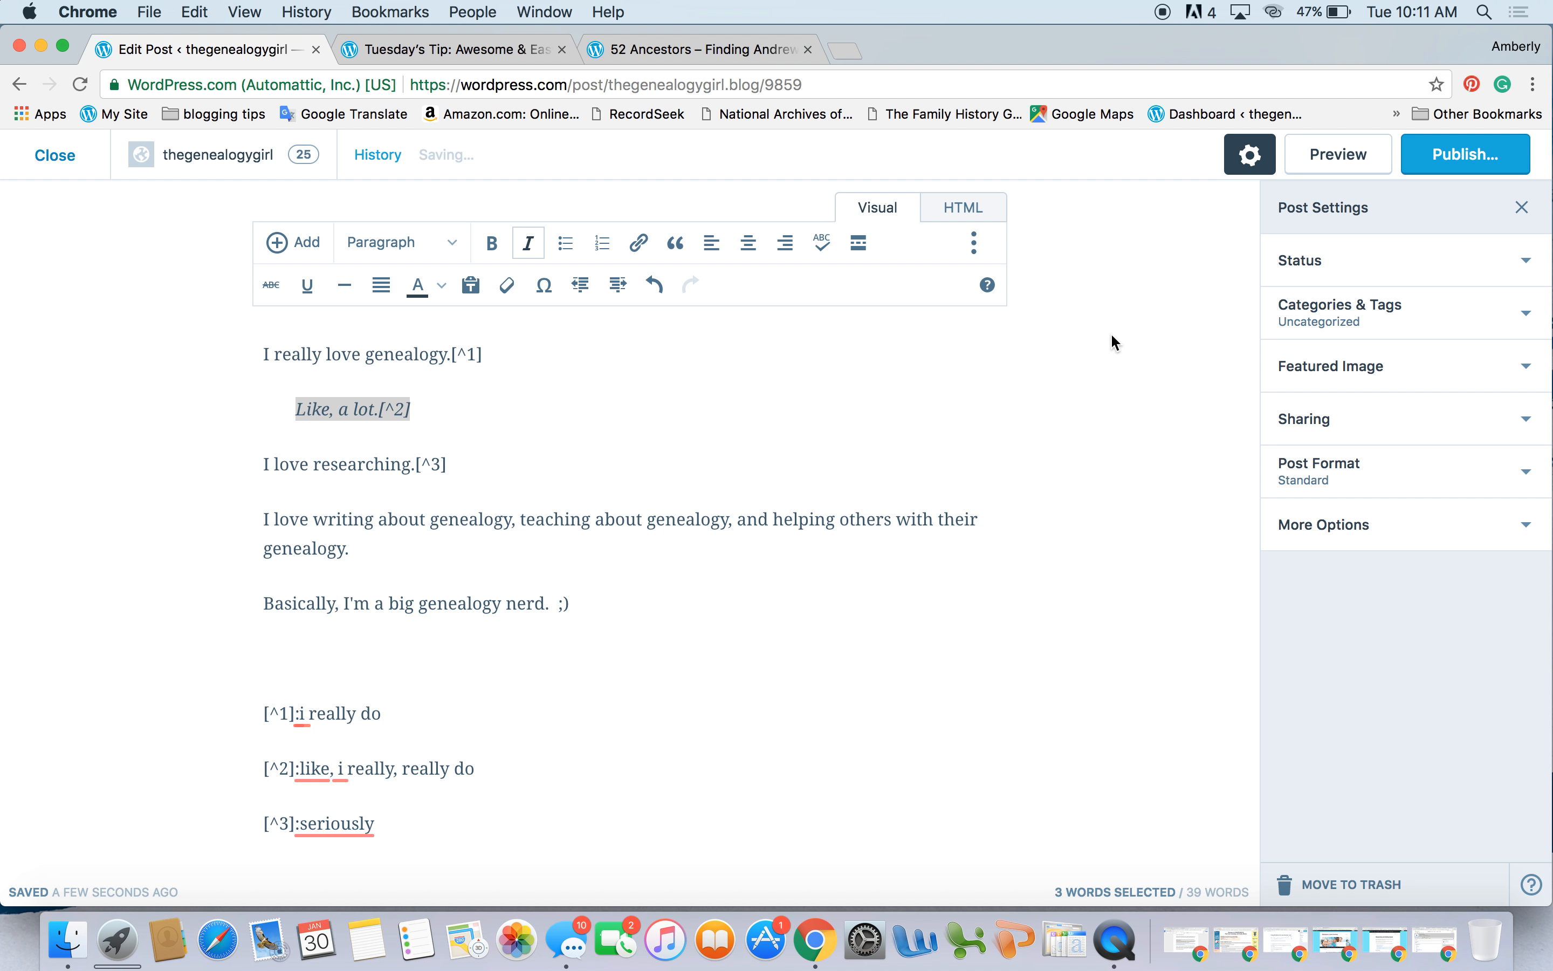
# Preview the "hello" draft, check the indented, italicized citation and the endnote list, and close the preview.
pyautogui.click(1336, 166)
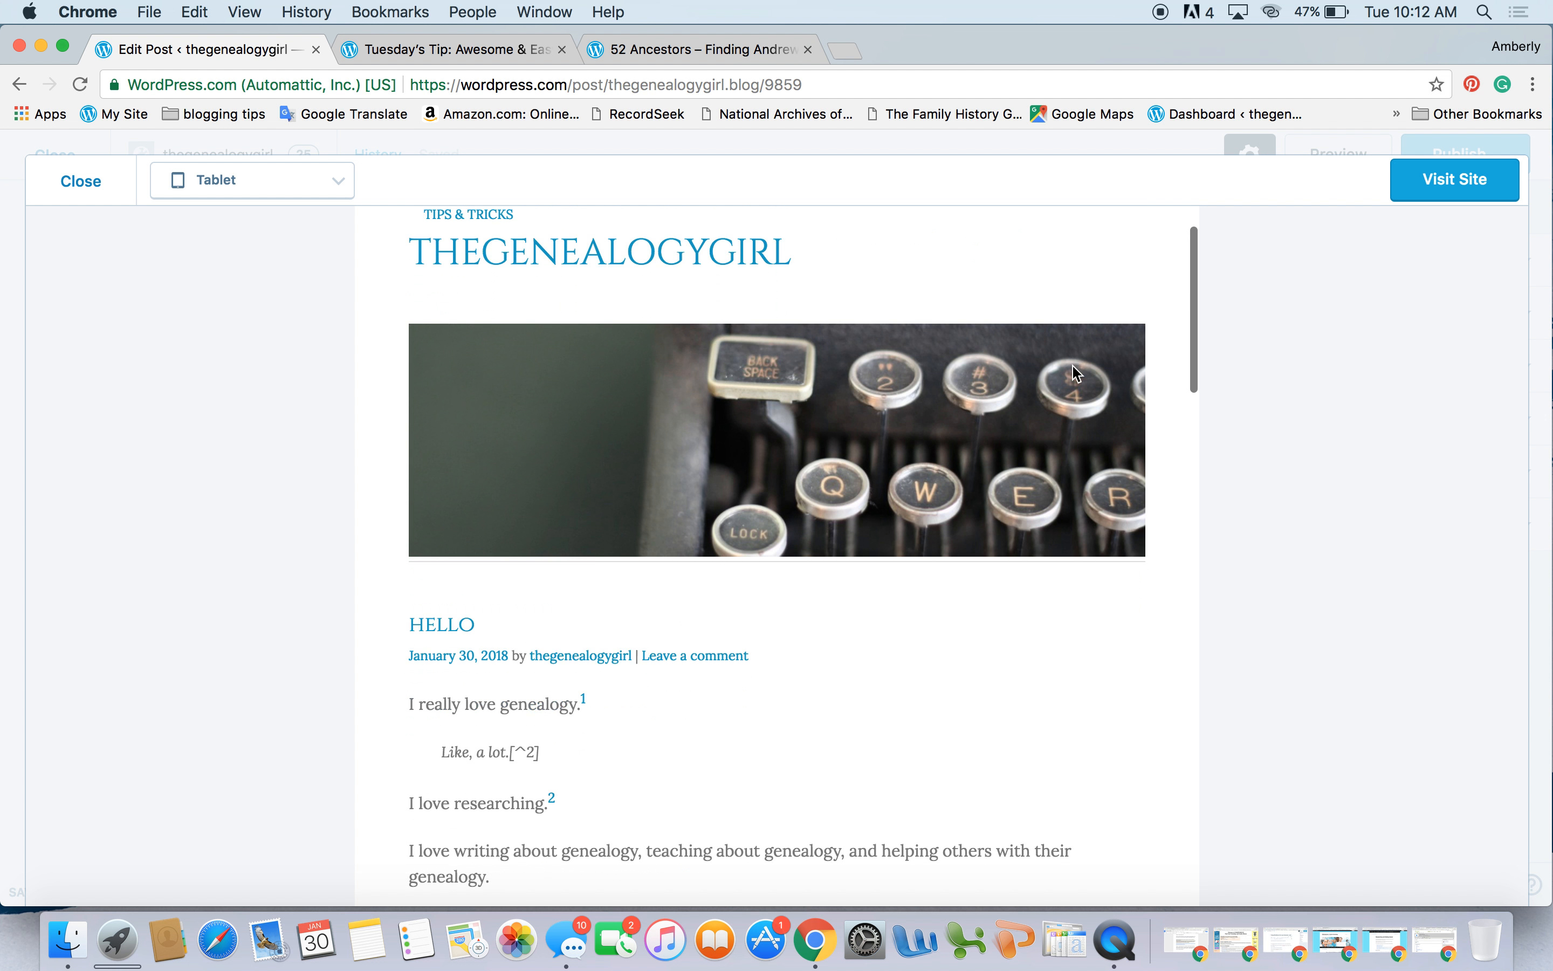
pyautogui.scroll(-3, 1073, 372)
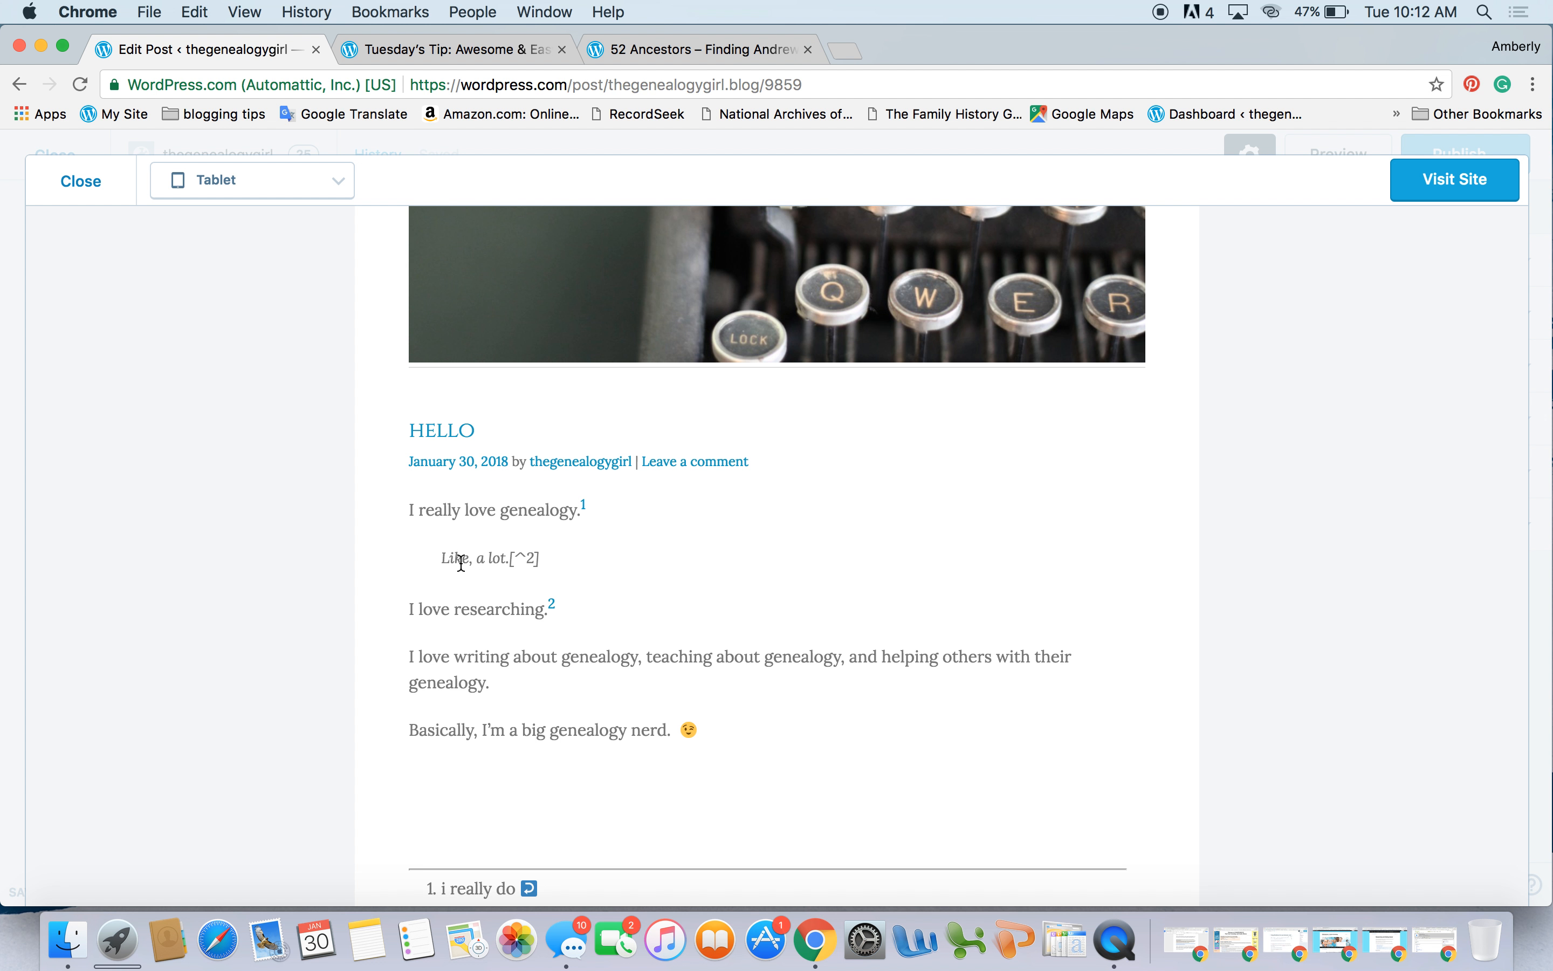
pyautogui.scroll(-3, 428, 564)
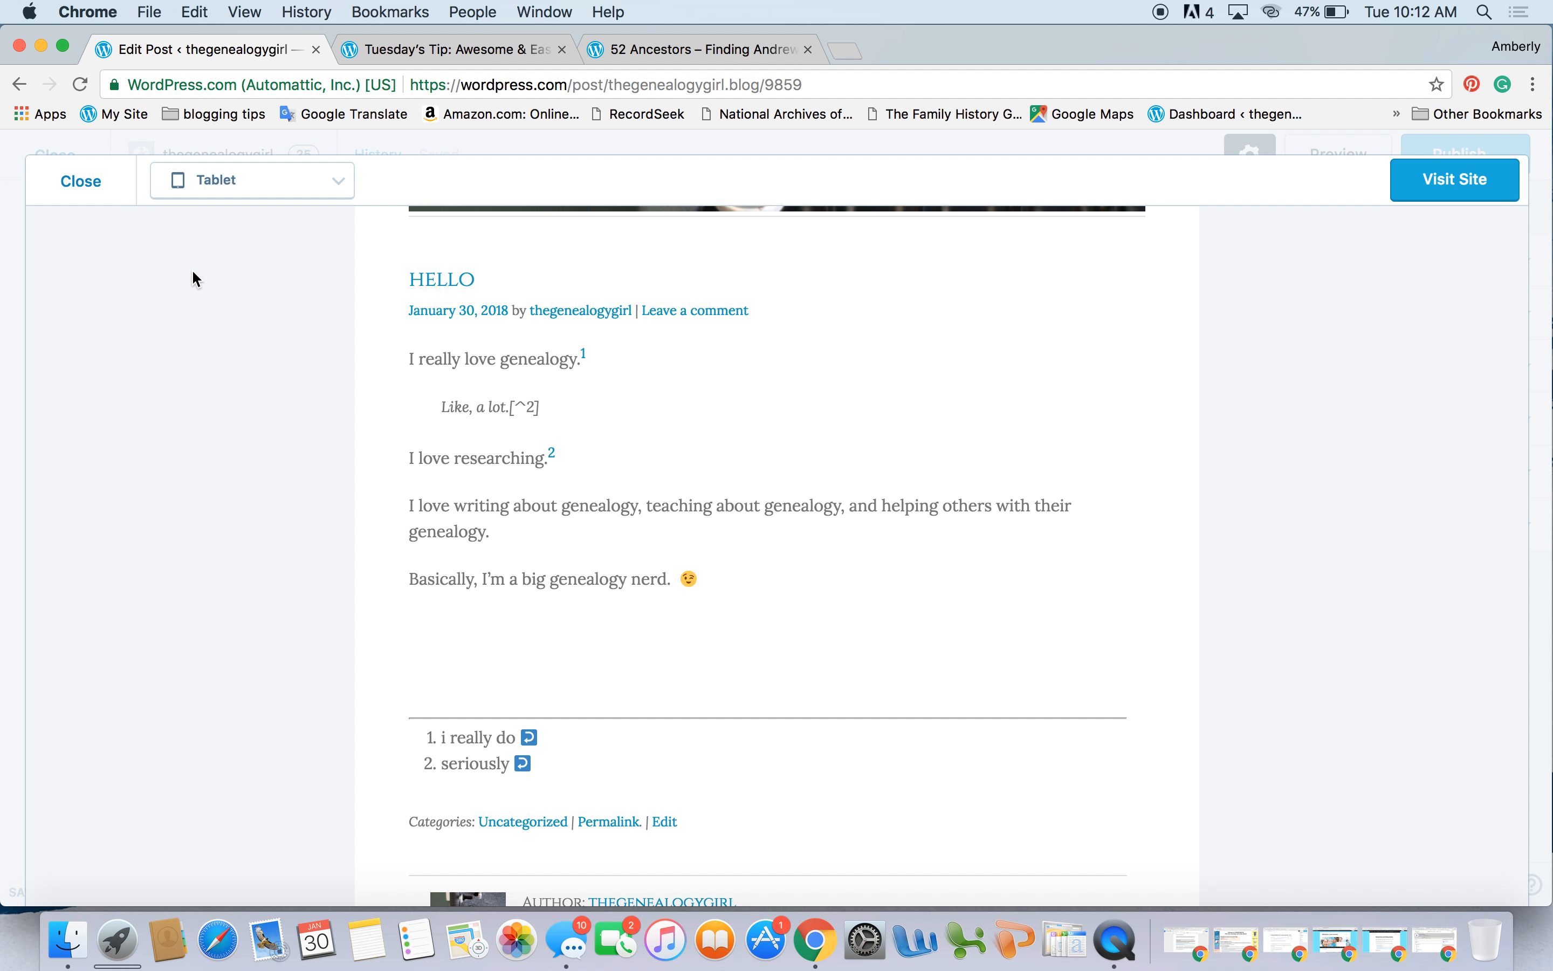
pyautogui.click(91, 191)
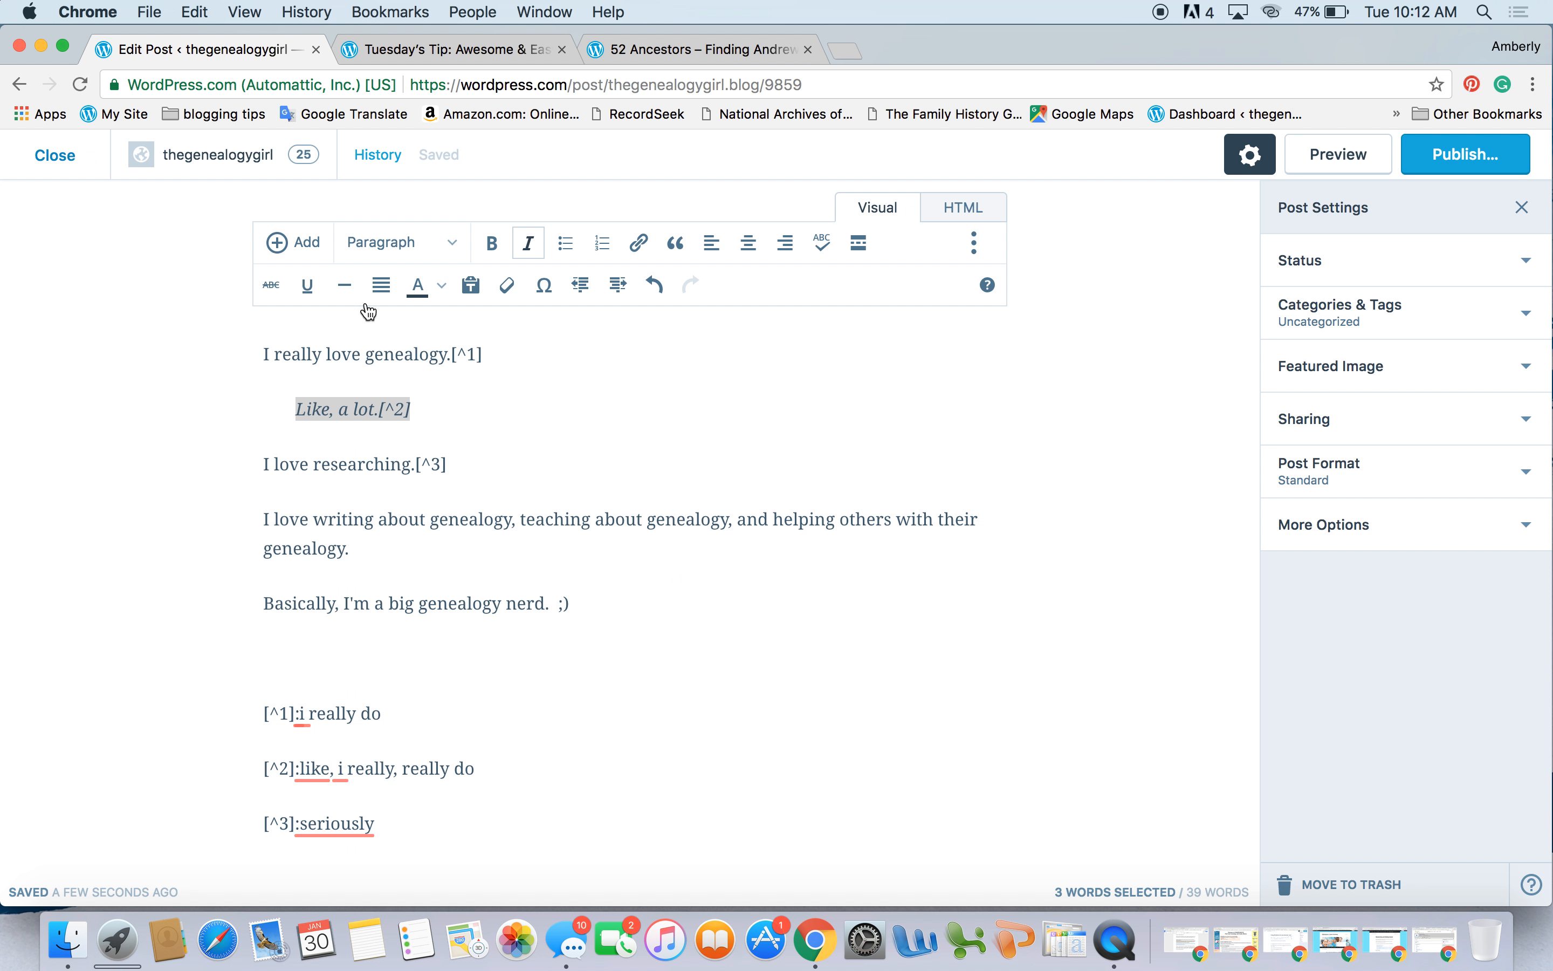
# Remove the indent and the italics from the line "Like, a lot.[^2]".
pyautogui.click(401, 253)
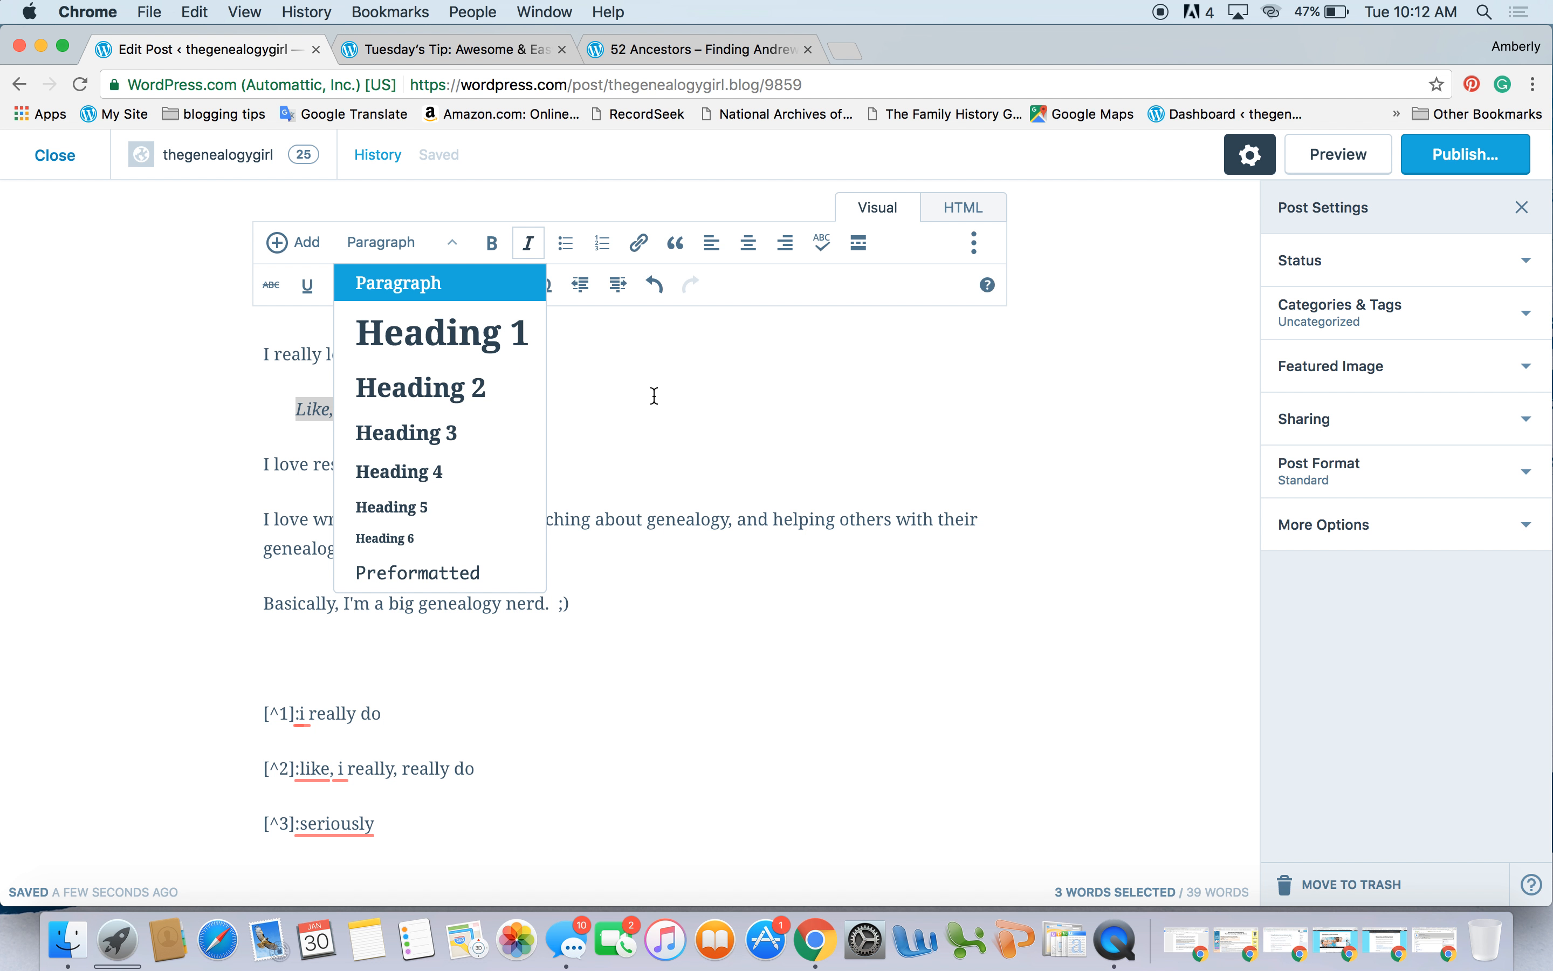
pyautogui.press('Escape')
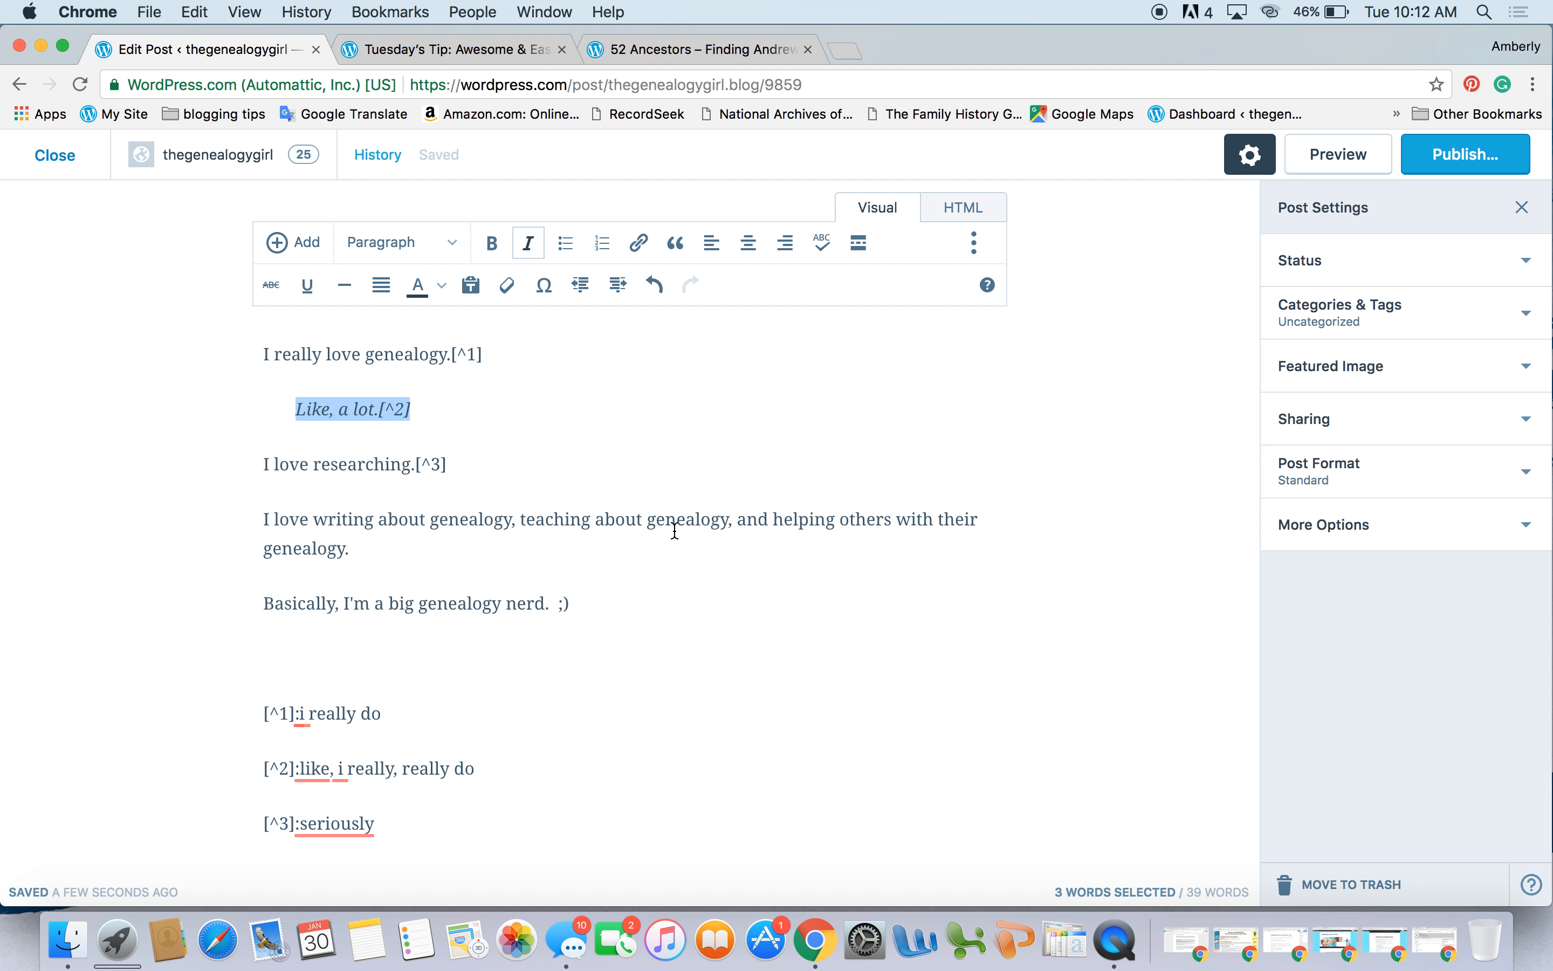
pyautogui.scroll(1, 675, 530)
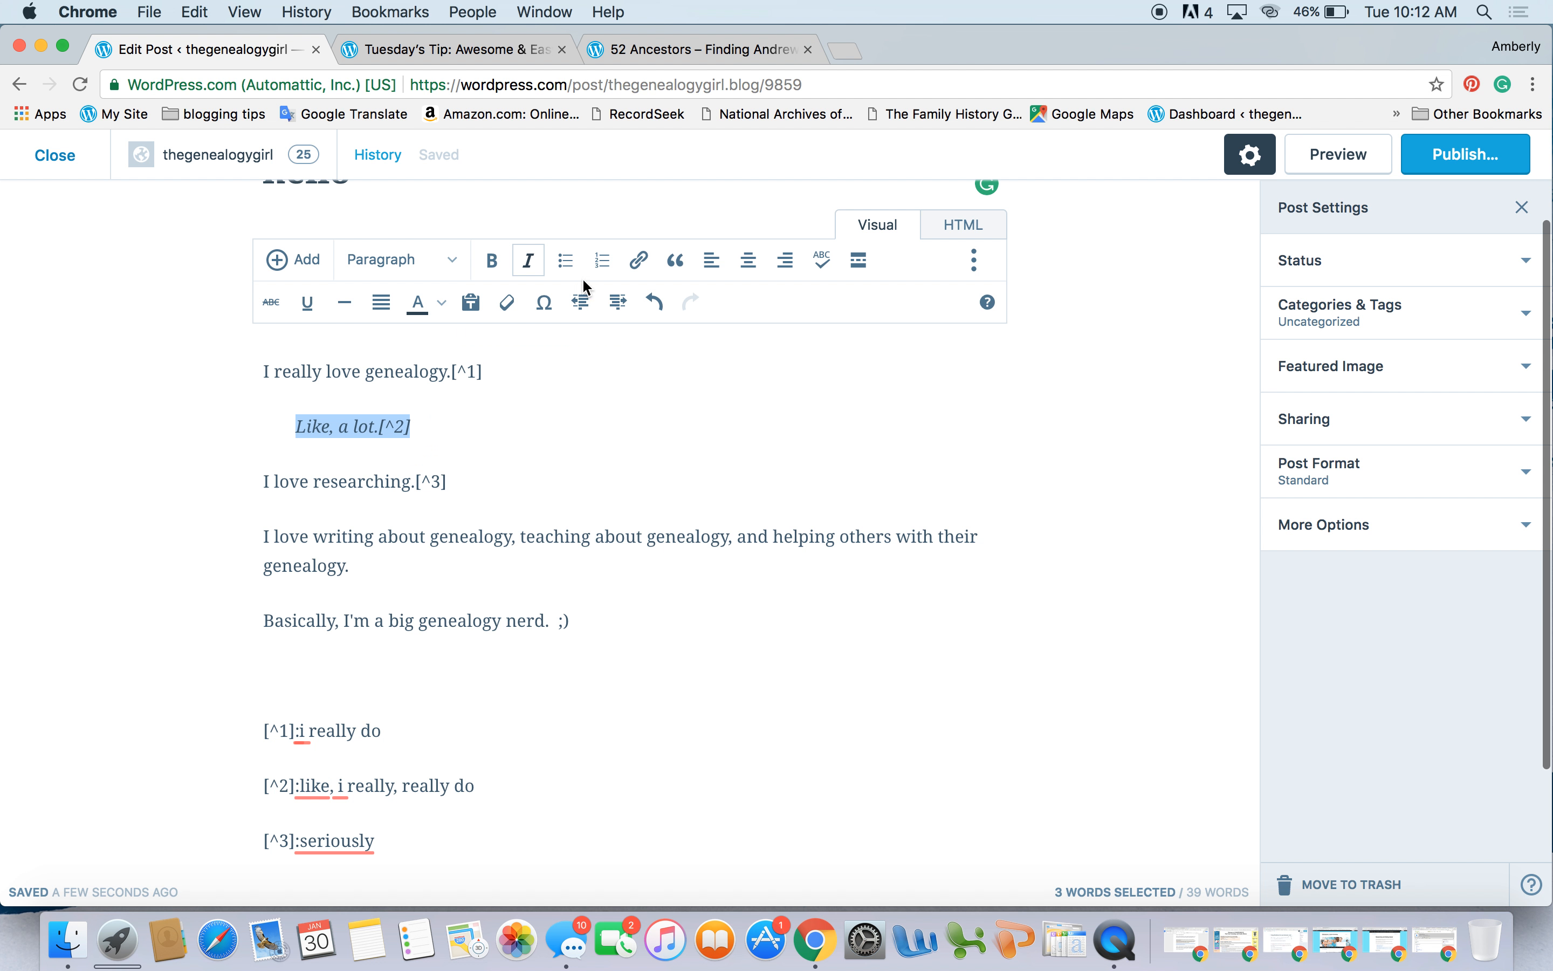
pyautogui.click(580, 301)
pyautogui.click(545, 277)
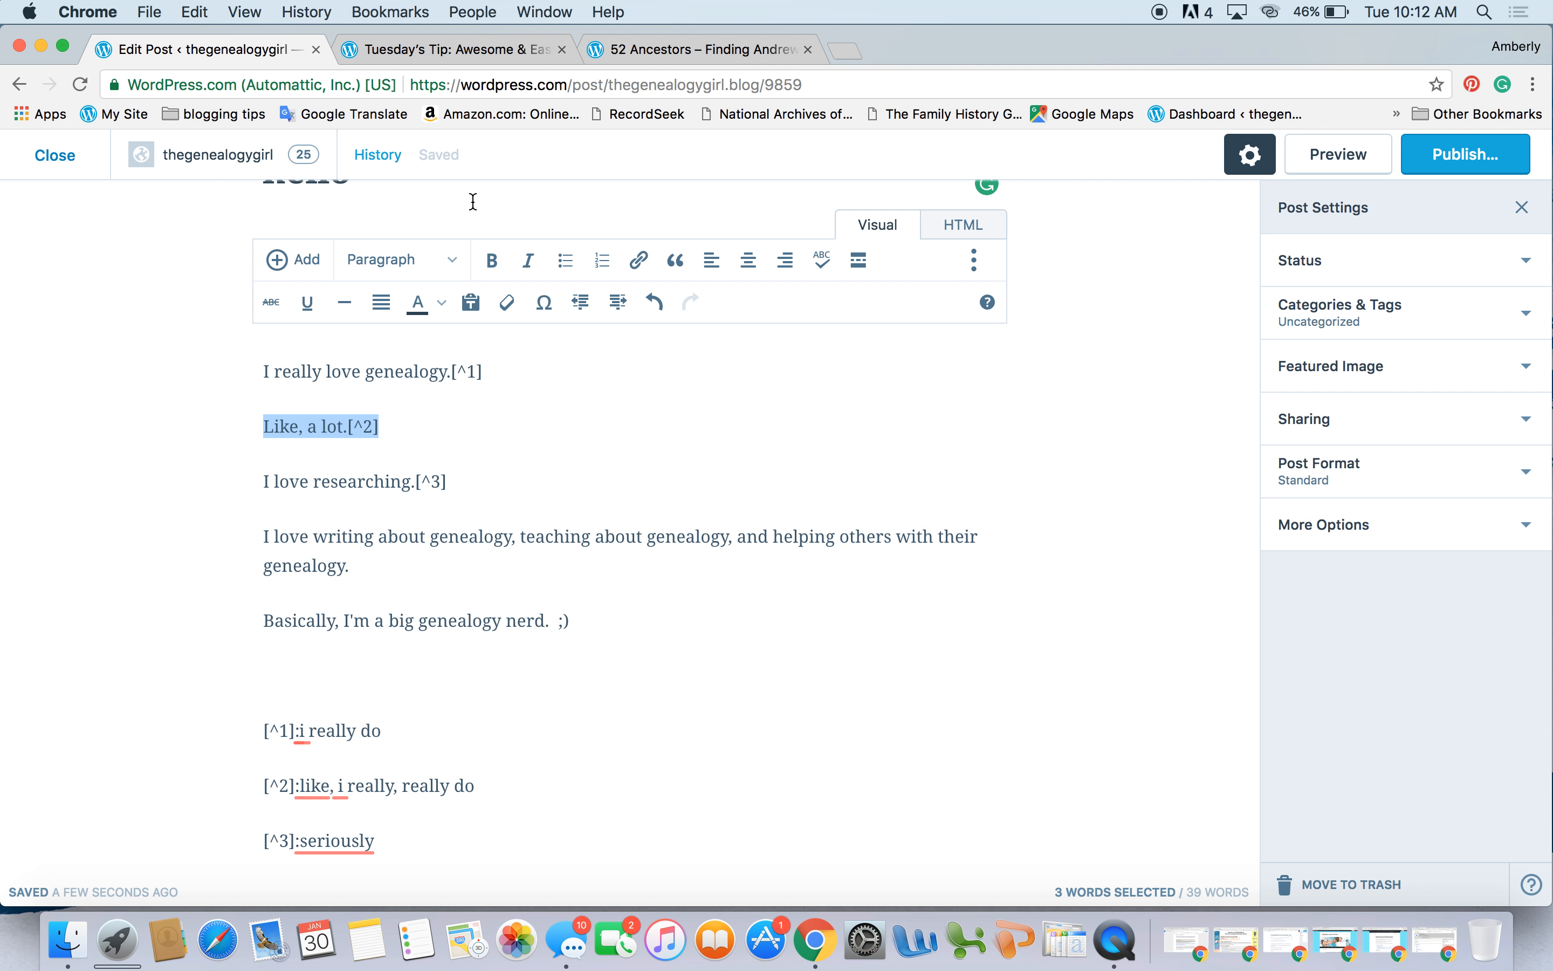
pyautogui.click(586, 441)
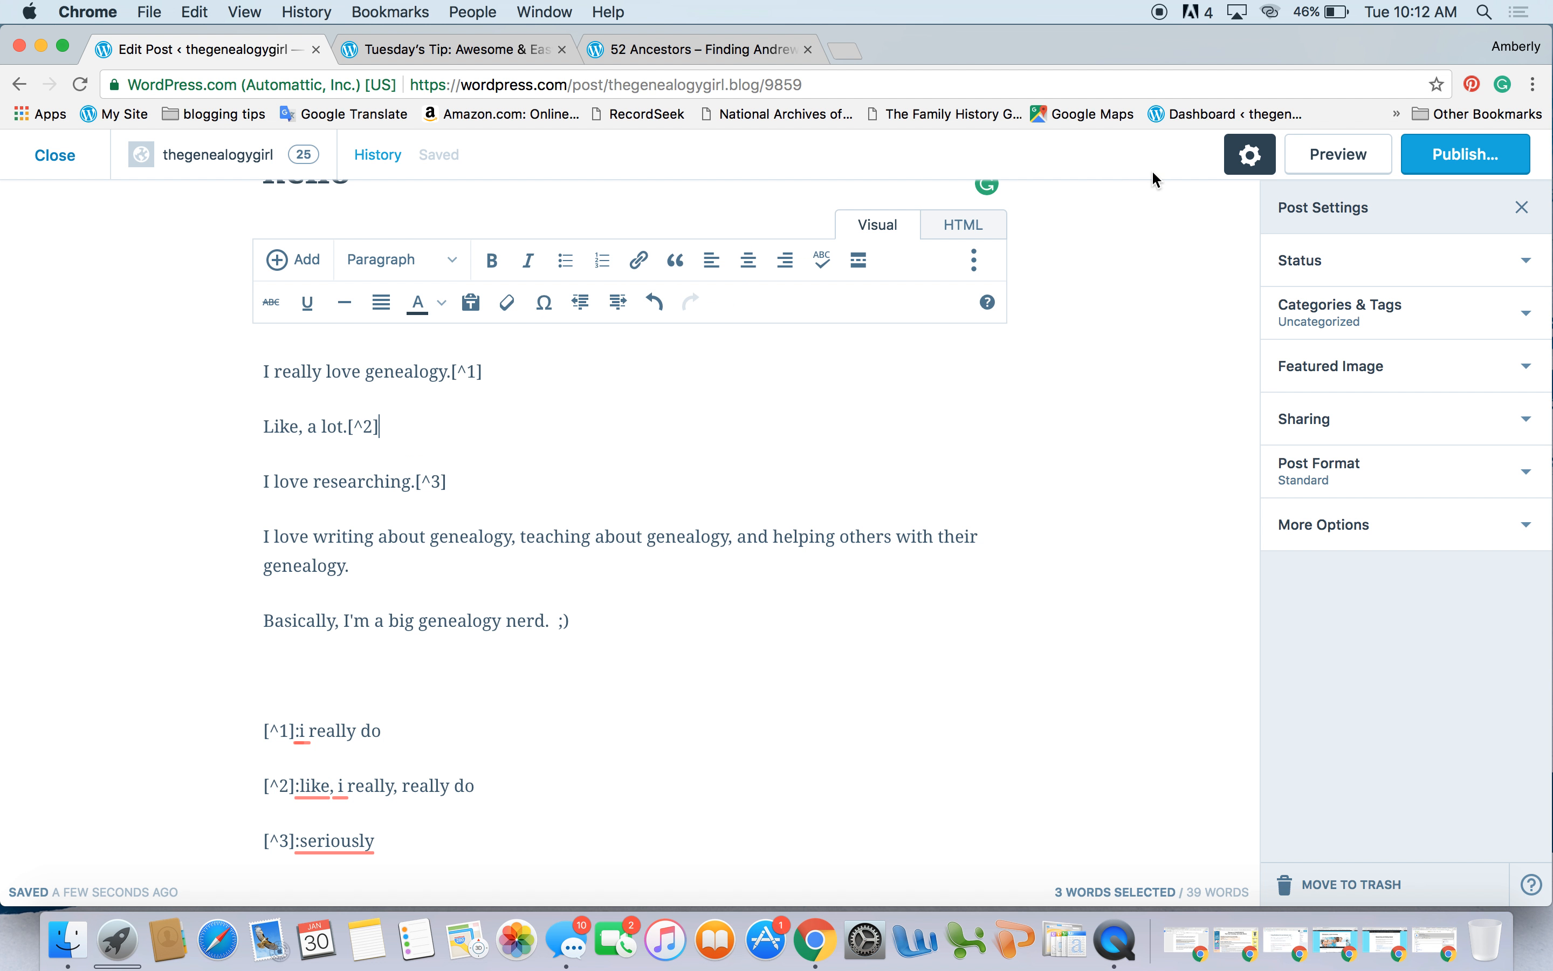
# Preview the draft again to check the citation numbers against the endnotes without the special formatting, and return to the editor.
pyautogui.click(1322, 158)
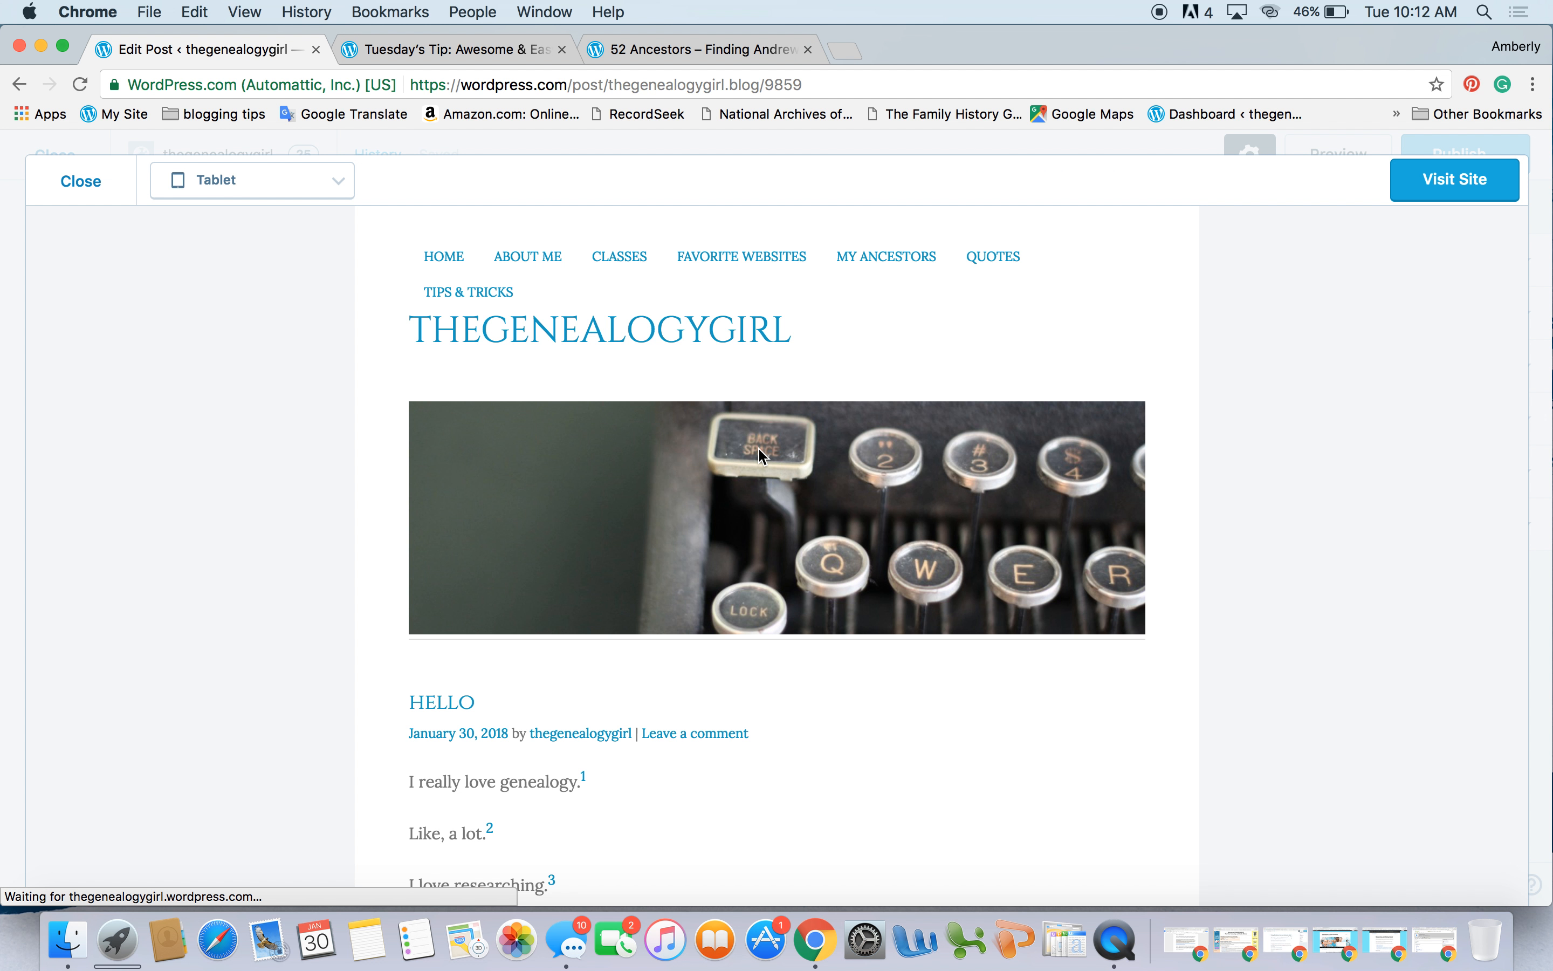
pyautogui.scroll(-7, 759, 450)
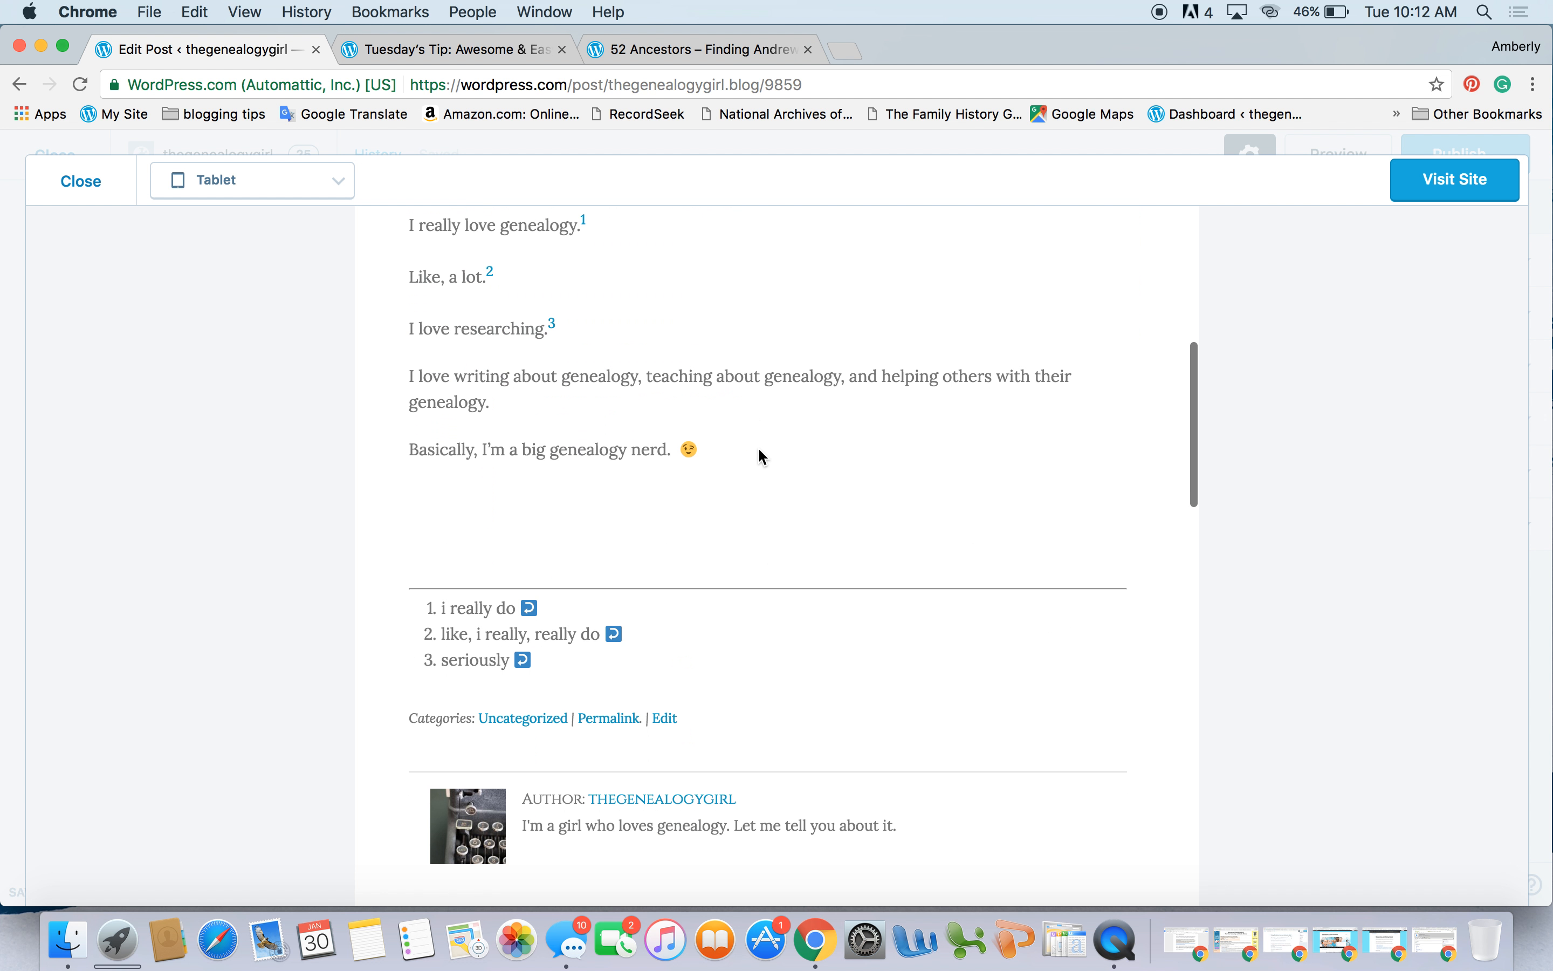
pyautogui.scroll(7, 758, 447)
pyautogui.click(80, 188)
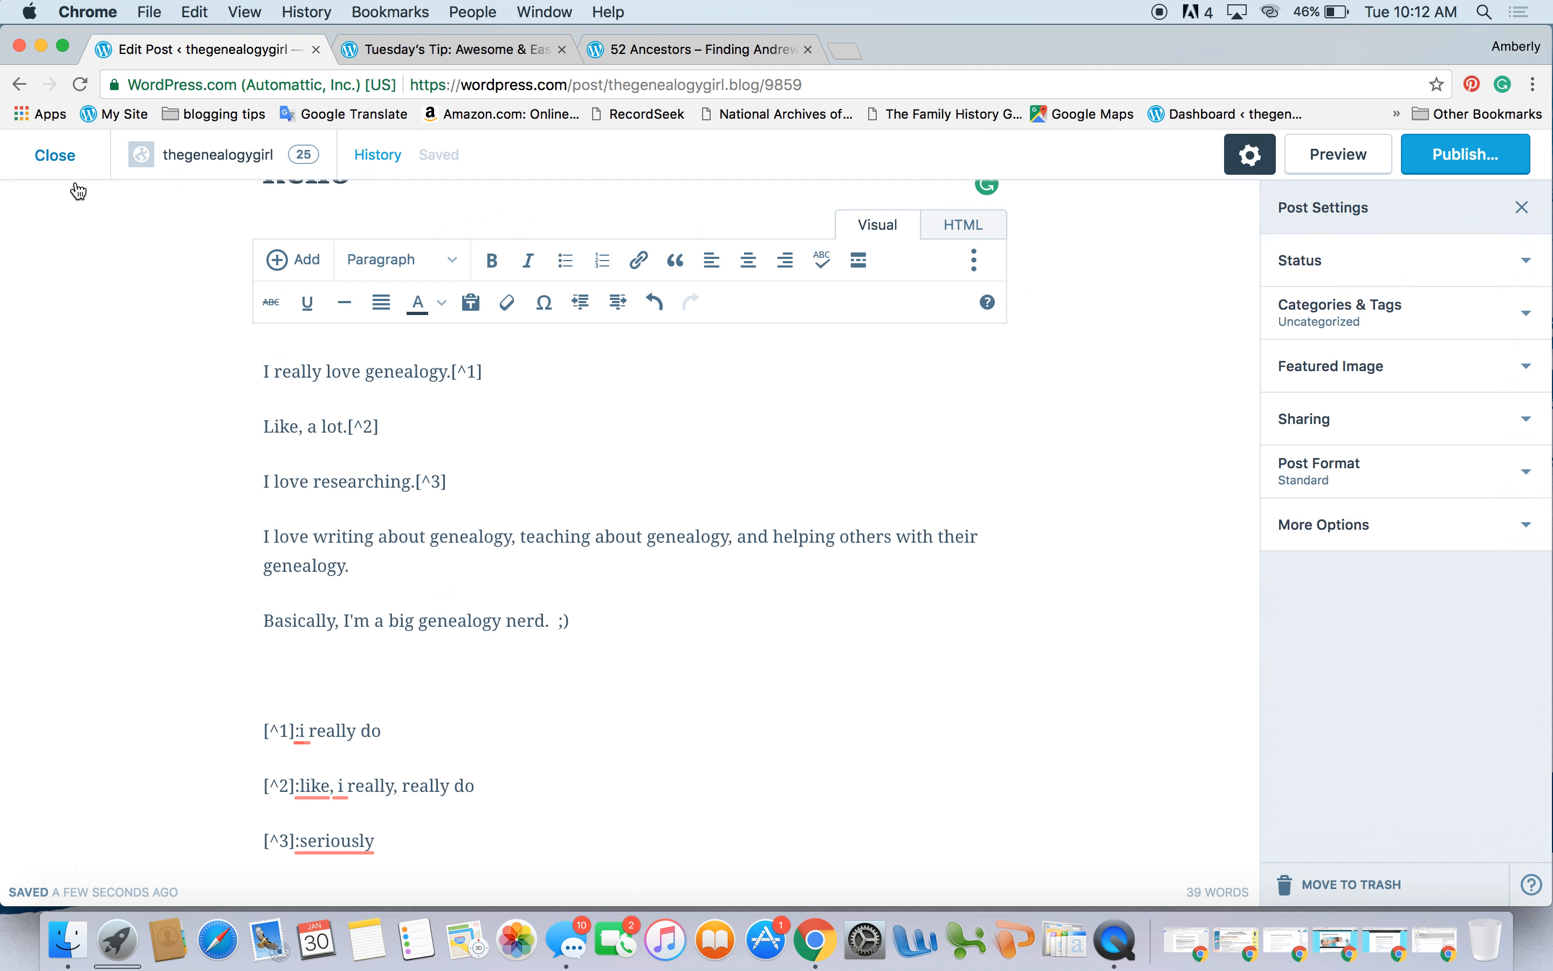
pyautogui.scroll(3, 824, 589)
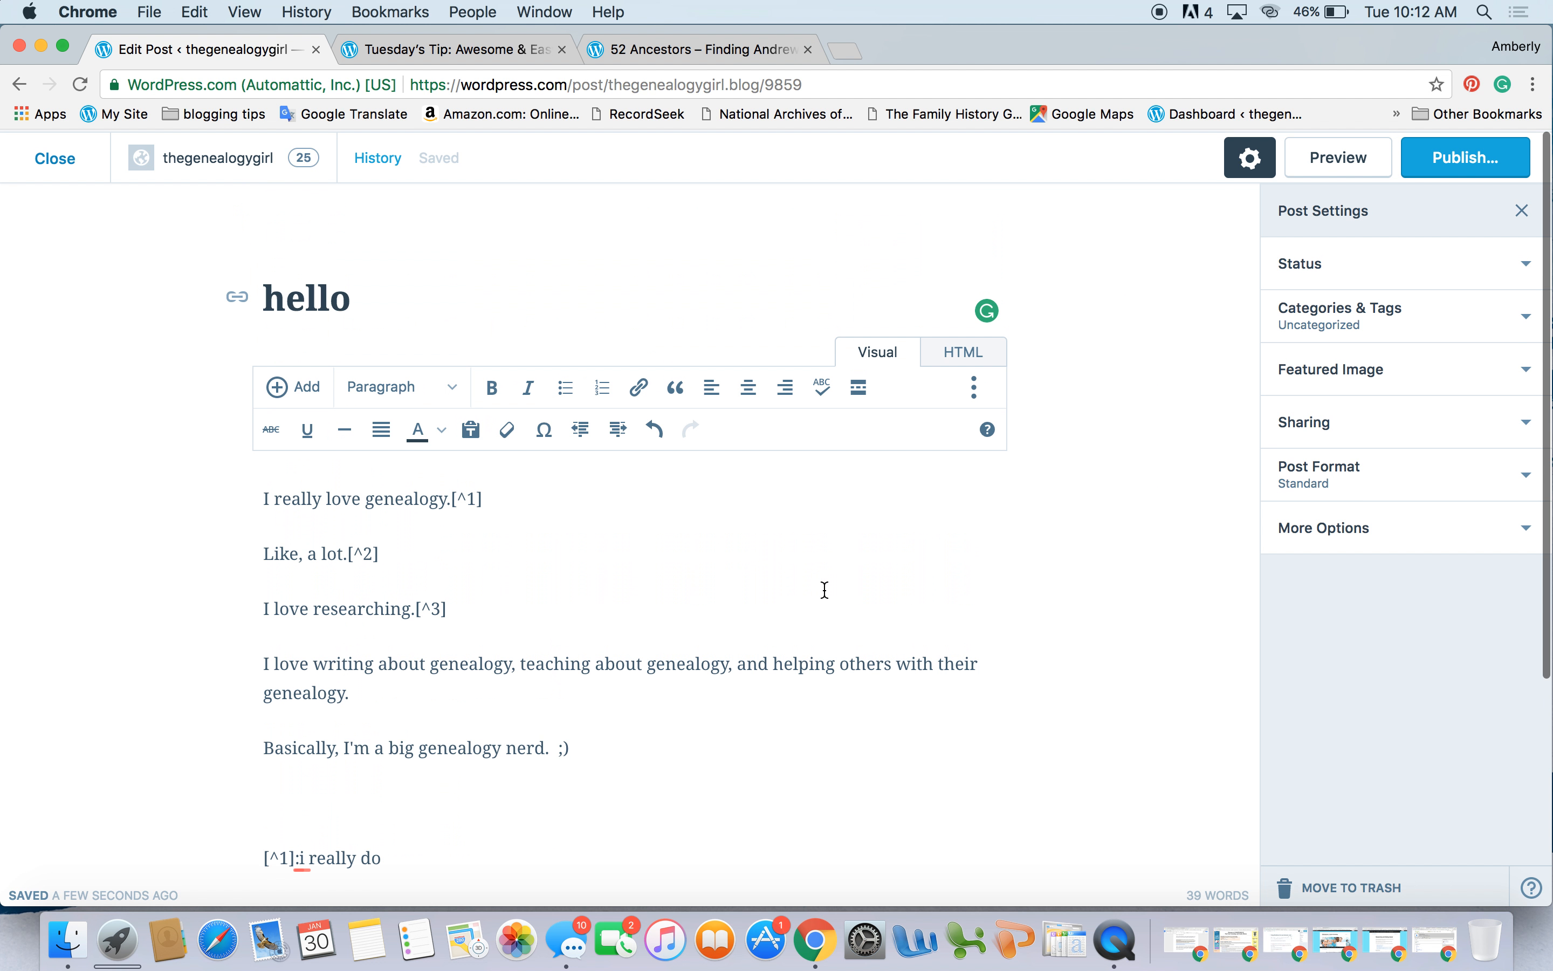